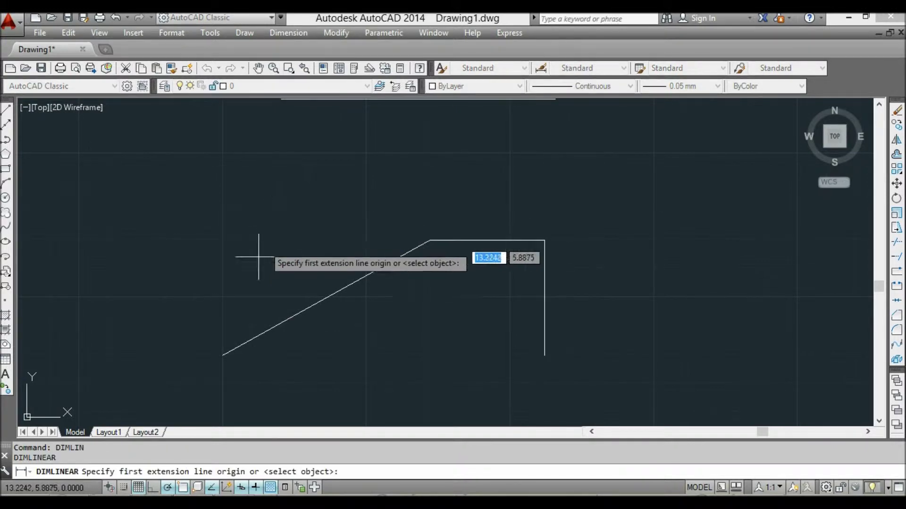
# Step: Add a horizontal linear dimension from the slanted line's lower end to the profile's upper-right corner, placing it above the profile
pyautogui.click(223, 352)
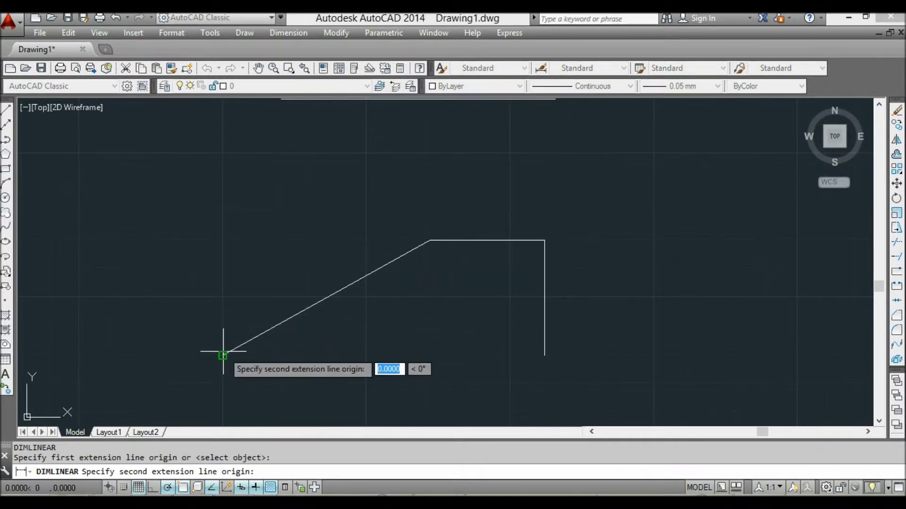
pyautogui.click(544, 241)
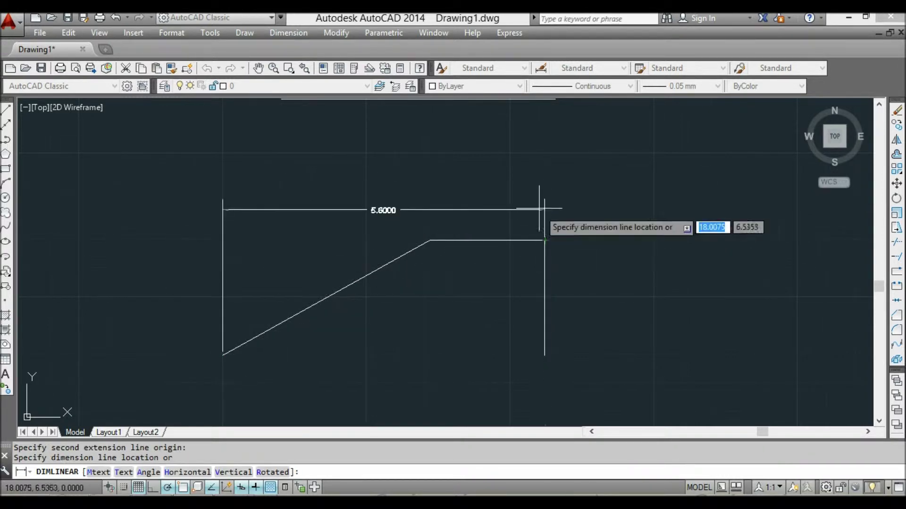
pyautogui.click(537, 176)
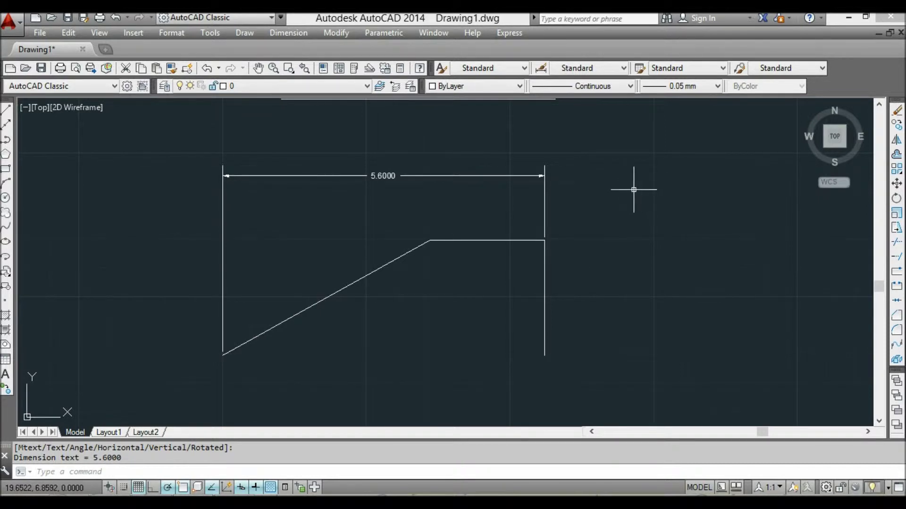
pyautogui.write('dimli')
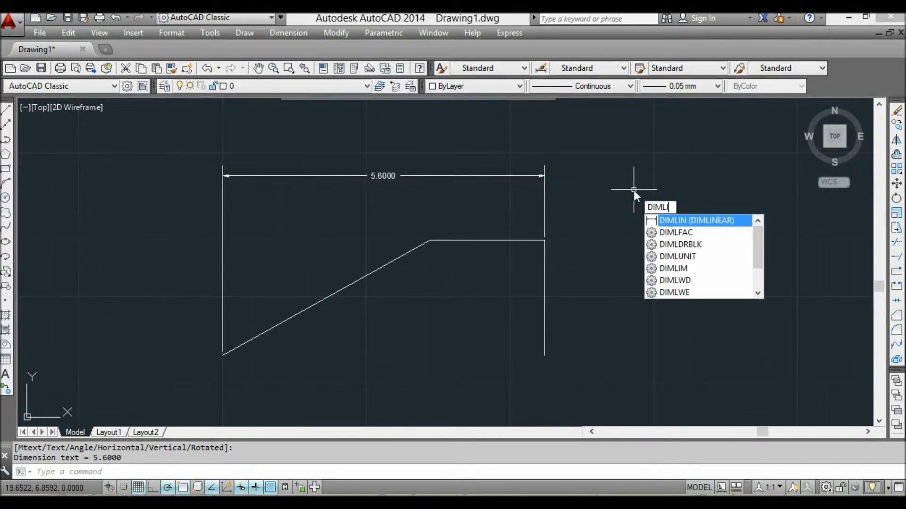
pyautogui.press('BackSpace')
pyautogui.press('Escape')
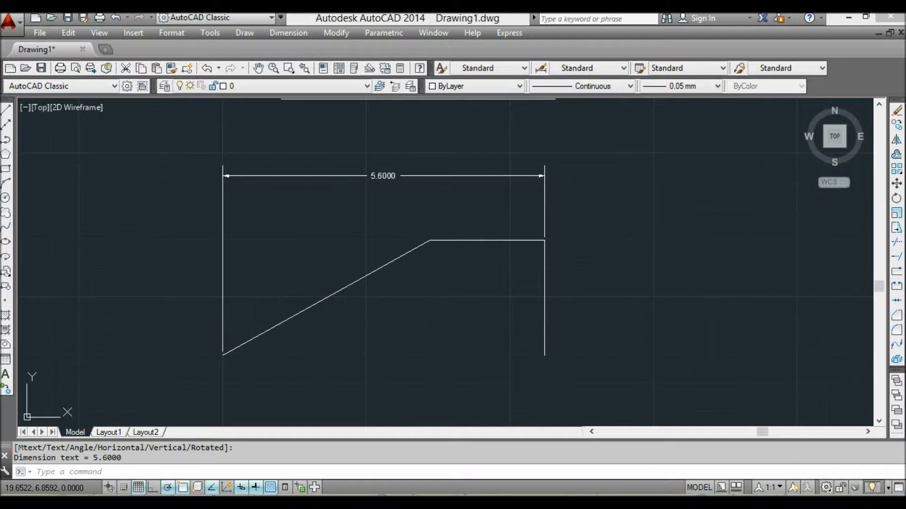
pyautogui.press('Return')
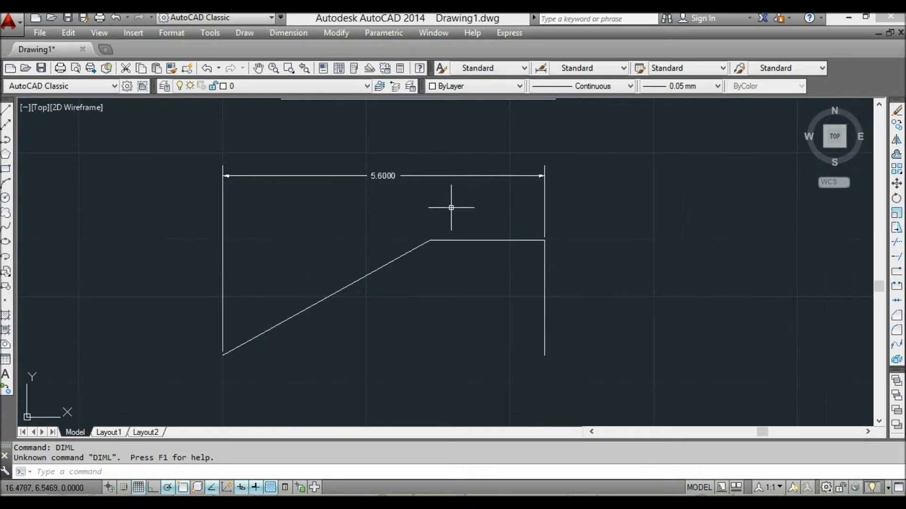
# Step: Add a linear dimension along the short horizontal top line, placing it between that line and the overall width dimension
pyautogui.write('dim')
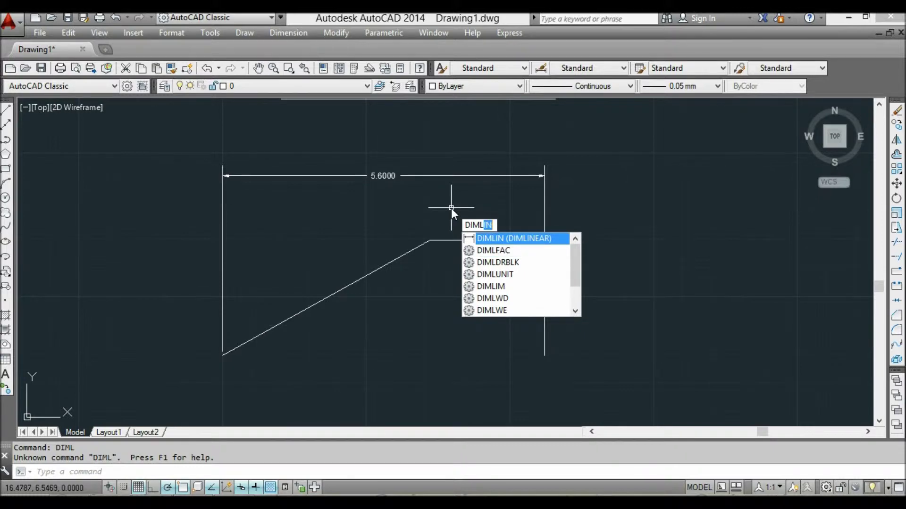
pyautogui.press('Return')
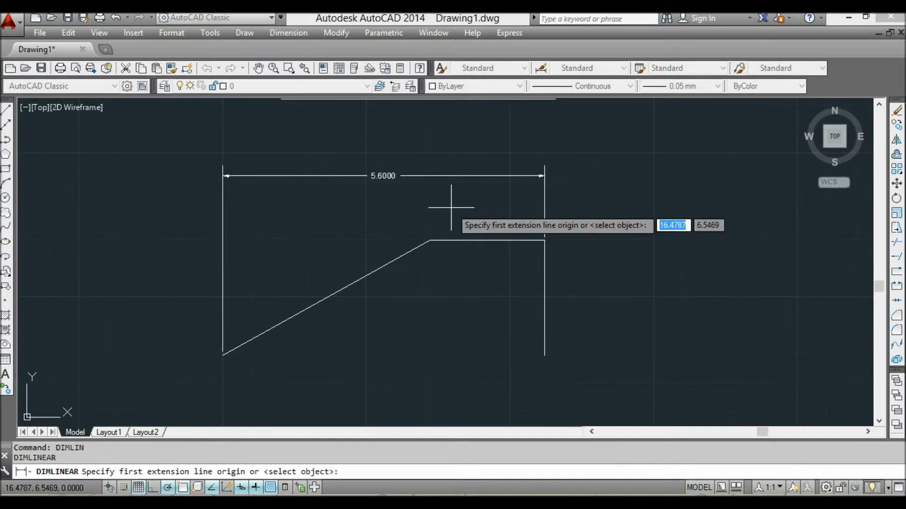
pyautogui.click(430, 241)
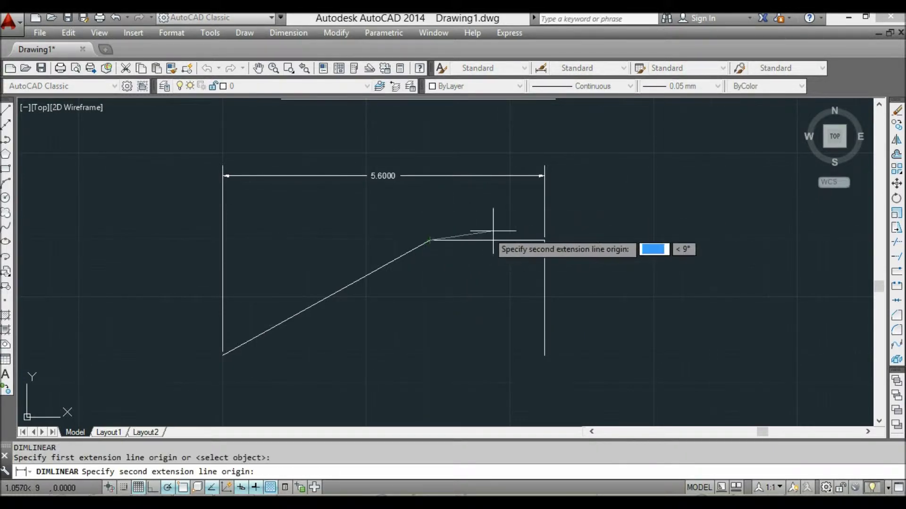
pyautogui.click(545, 241)
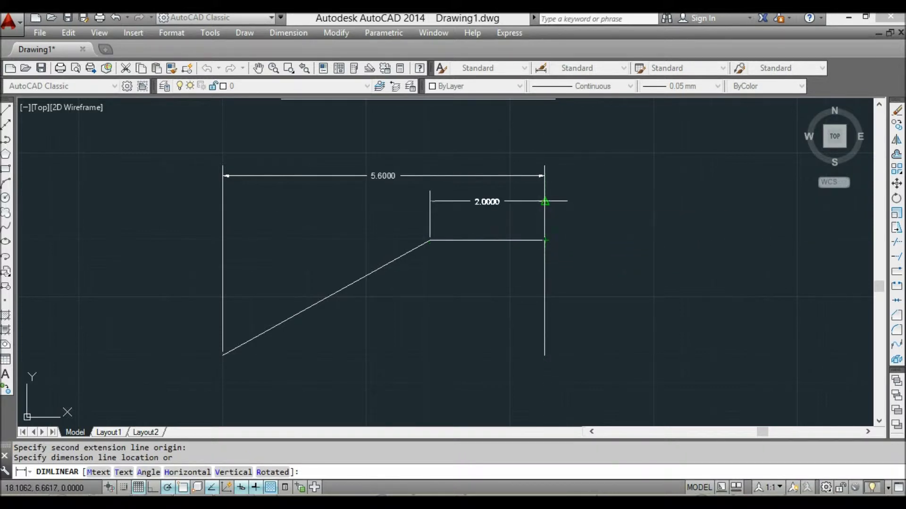
pyautogui.click(545, 207)
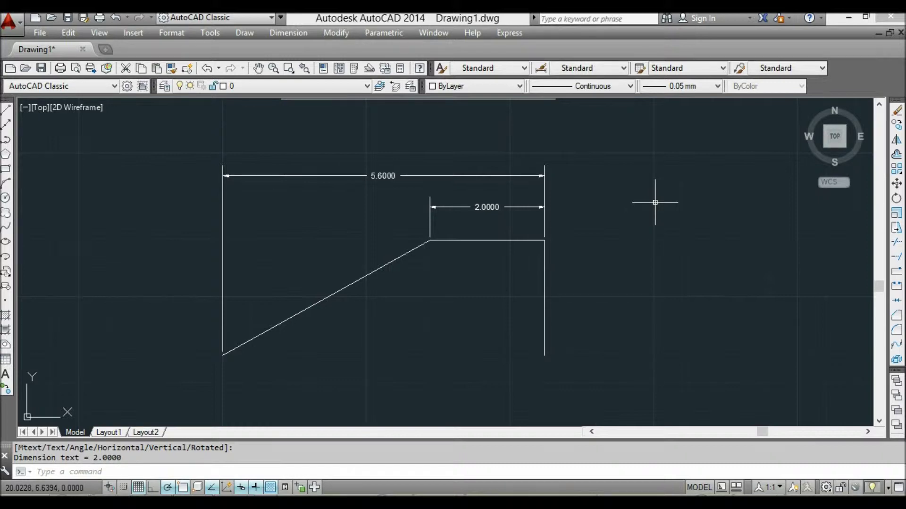
pyautogui.hotkey('ctrl', 'y')
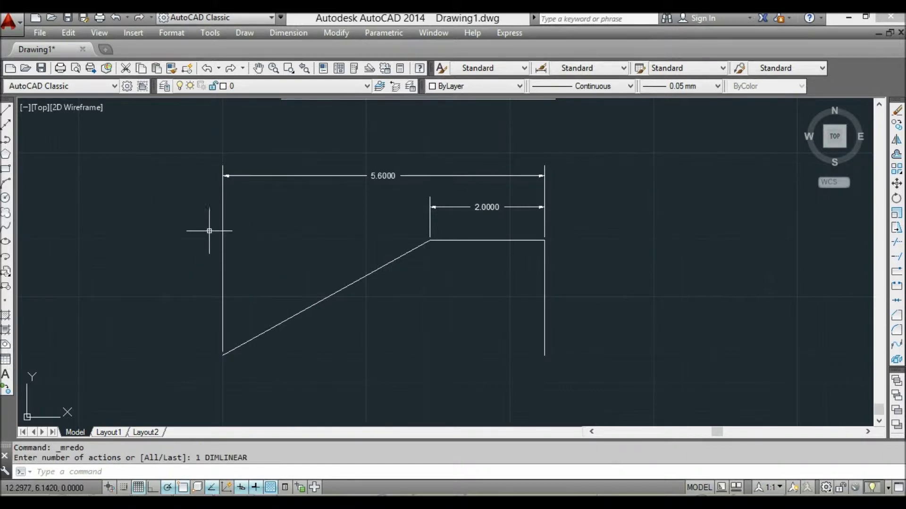
# Step: Move the overall width dimension up and back down close to the shorter dimension, and shift its text left of centre
pyautogui.click(352, 175)
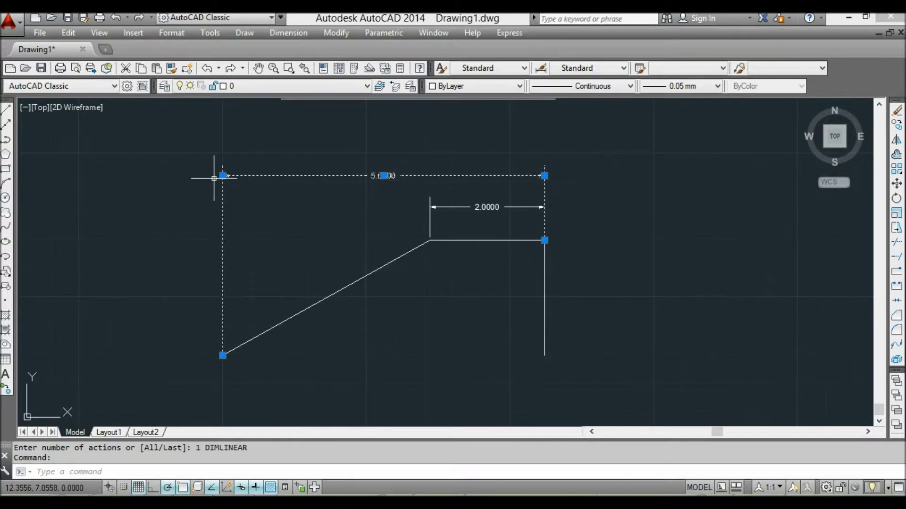
pyautogui.click(384, 175)
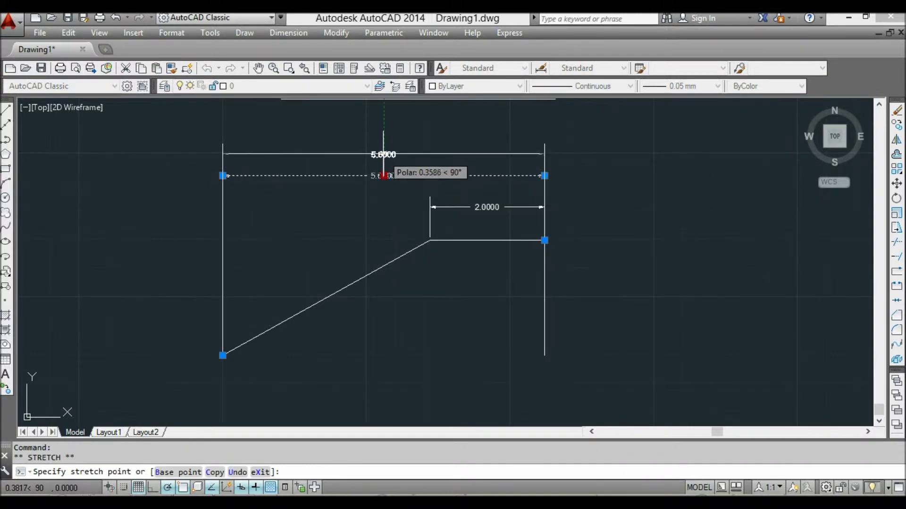
pyautogui.click(384, 153)
pyautogui.click(384, 152)
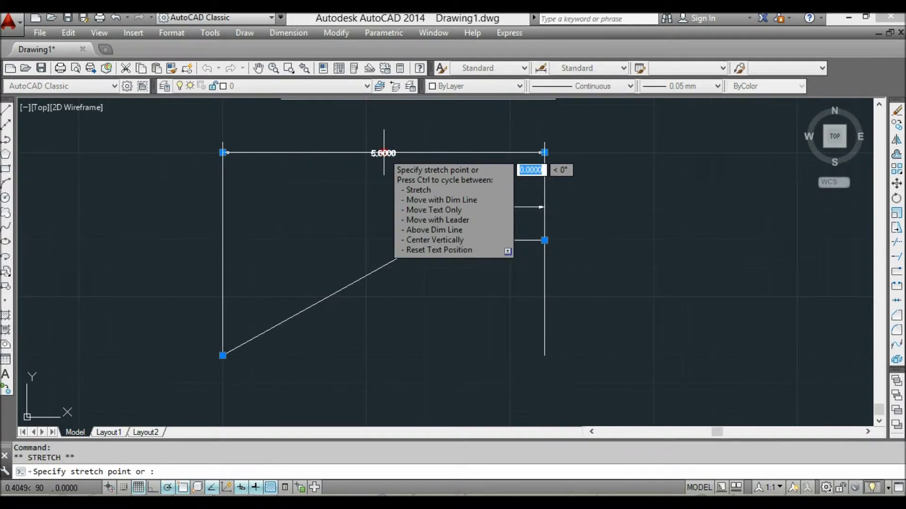
pyautogui.click(383, 186)
pyautogui.click(384, 185)
pyautogui.click(307, 185)
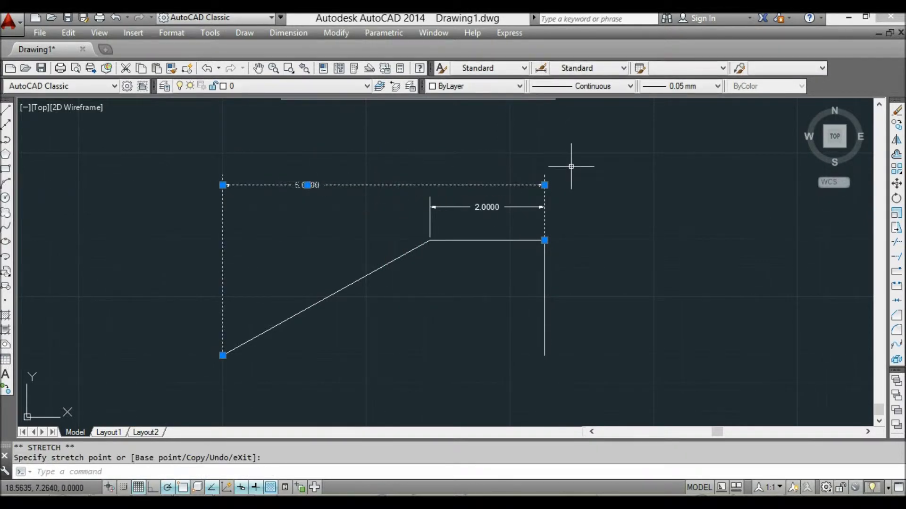
pyautogui.press('Escape')
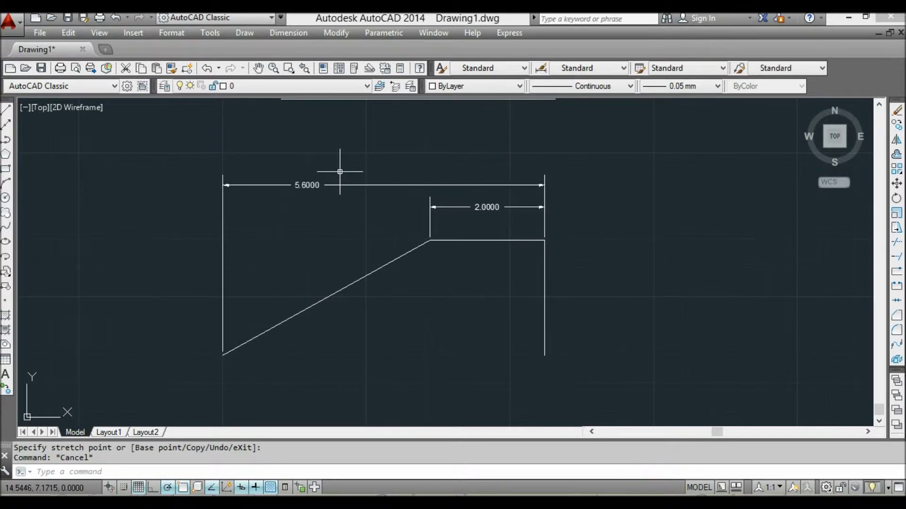
# Step: Slide the overall width dimension's text to the right along its dimension line, above the short horizontal line
pyautogui.click(339, 185)
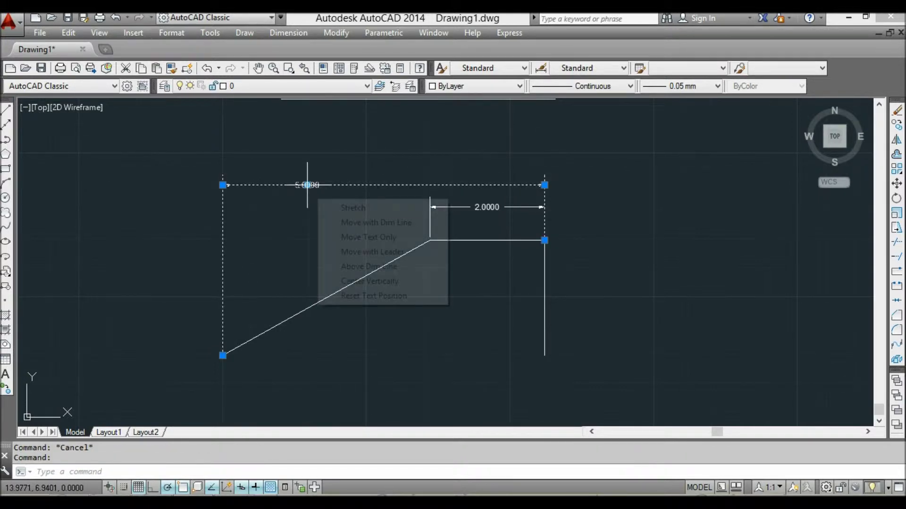
pyautogui.click(307, 185)
pyautogui.click(445, 186)
pyautogui.press('Escape')
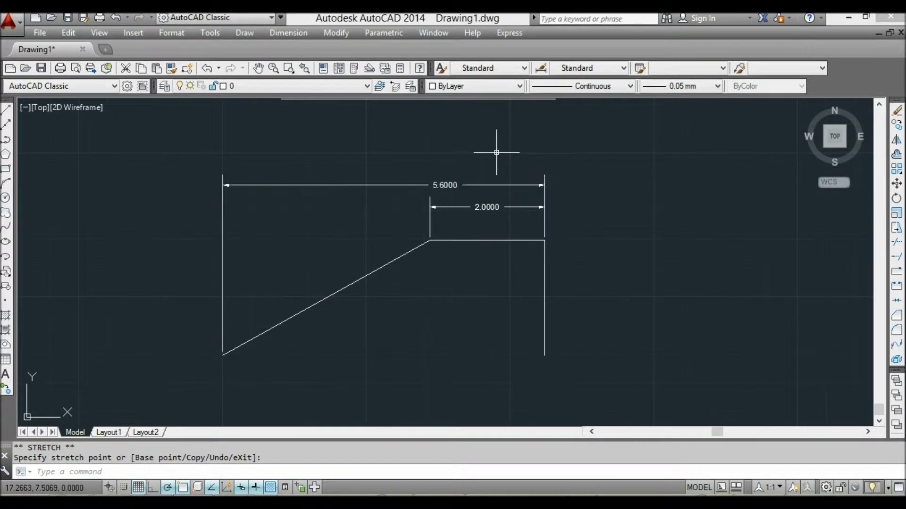
# Step: Nudge the overall width dimension, raise its line higher above the profile and bring its text back towards the middle
pyautogui.click(452, 185)
pyautogui.moveTo(452, 186)
pyautogui.mouseDown()
pyautogui.moveTo(396, 165)
pyautogui.moveTo(446, 169)
pyautogui.moveTo(451, 188)
pyautogui.mouseUp()
pyautogui.click(444, 186)
pyautogui.click(444, 187)
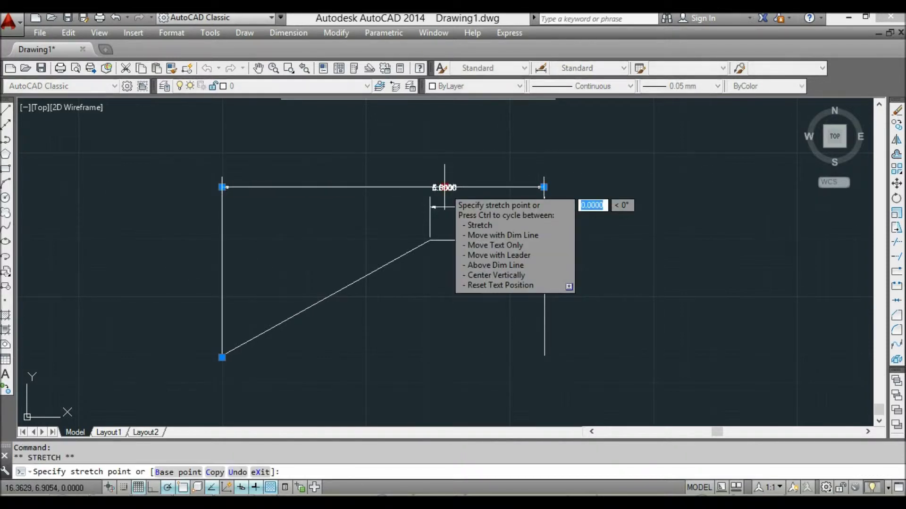
pyautogui.click(418, 171)
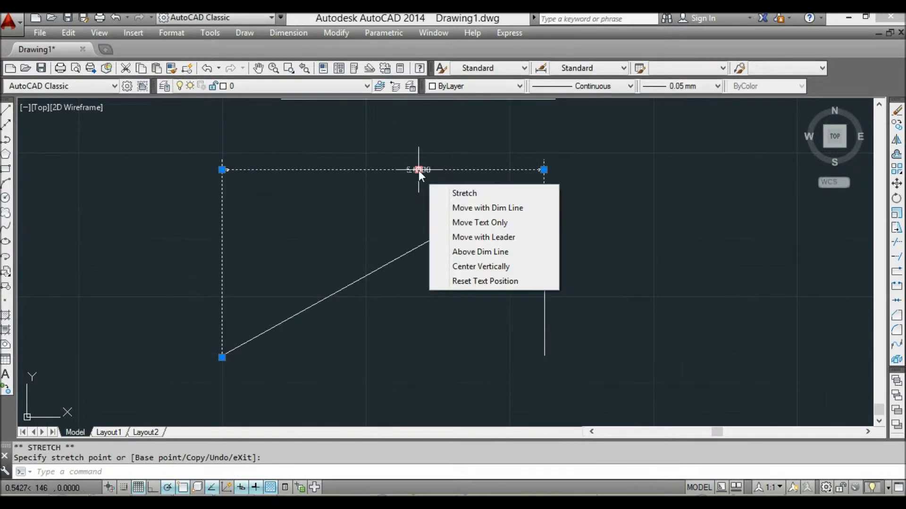
pyautogui.click(418, 171)
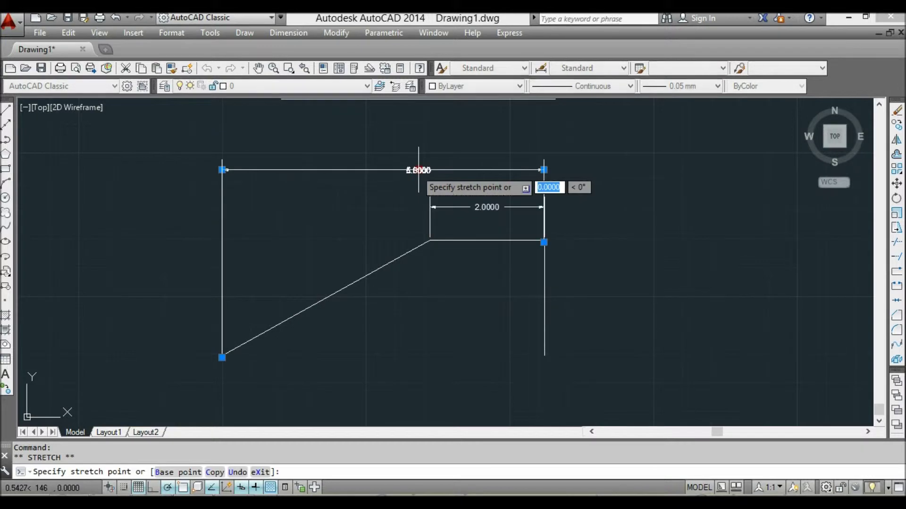
pyautogui.click(396, 158)
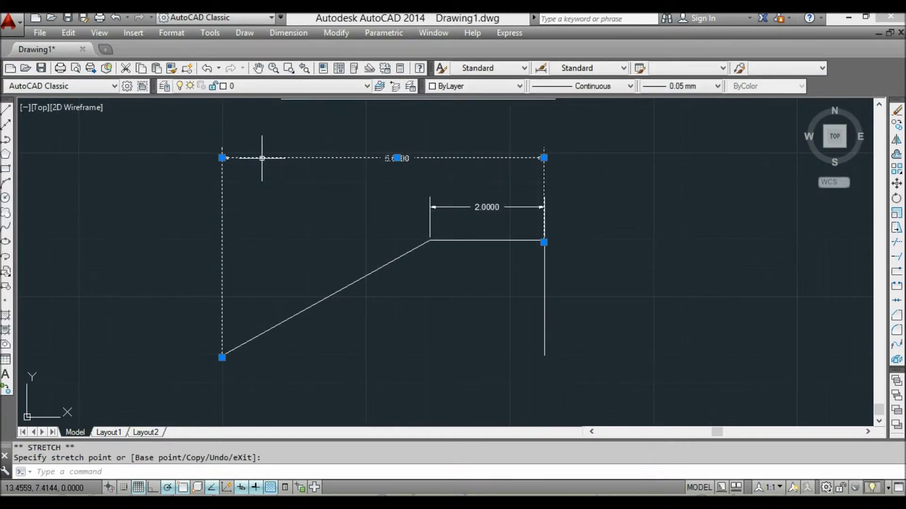
pyautogui.press('Escape')
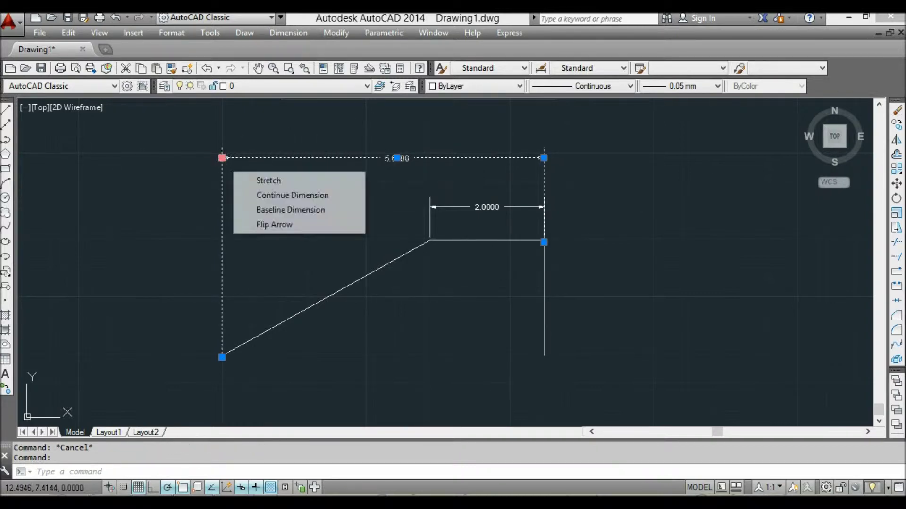
pyautogui.click(221, 158)
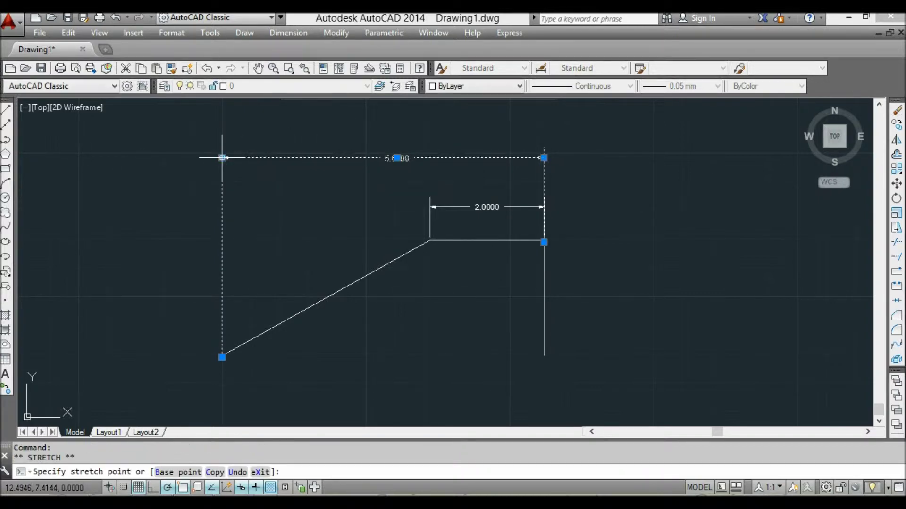
pyautogui.rightClick(222, 158)
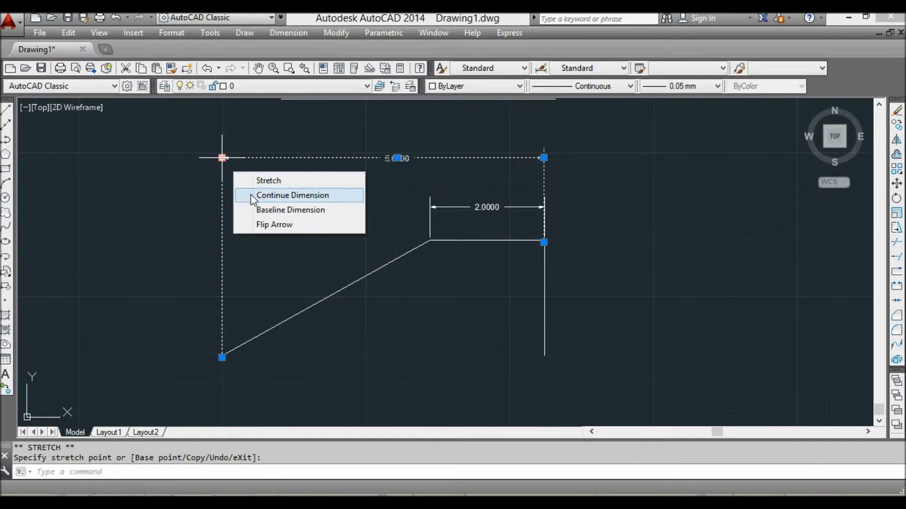
pyautogui.press('Escape')
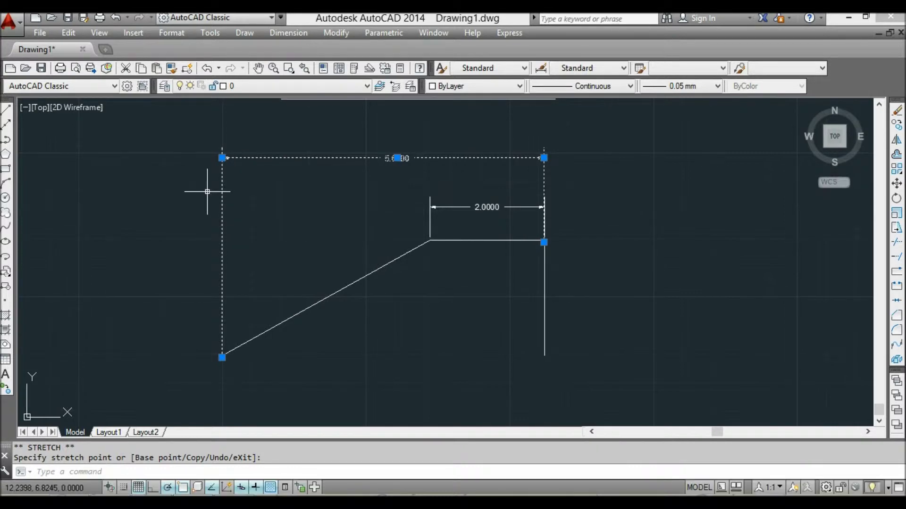
# Step: Stretch the overall dimension line from its left arrow end down and back up above the profile, leaving the text near the middle
pyautogui.click(222, 158)
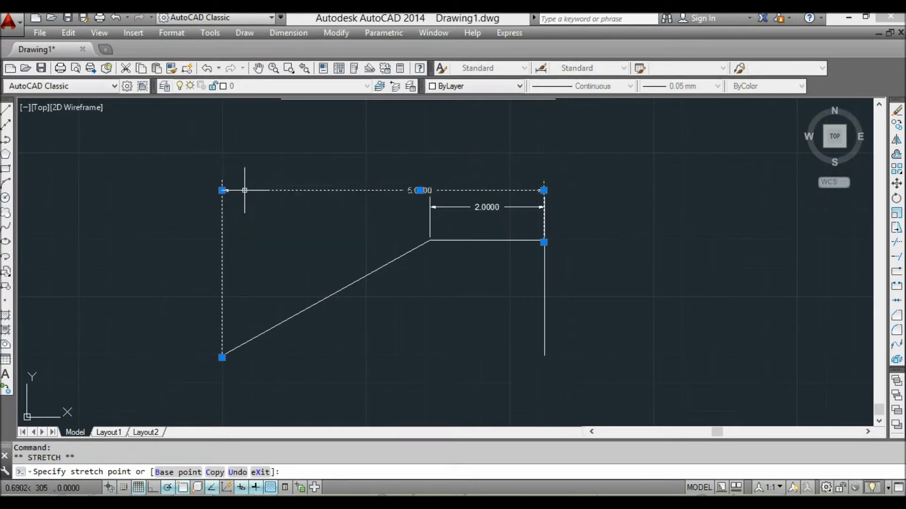
pyautogui.click(222, 190)
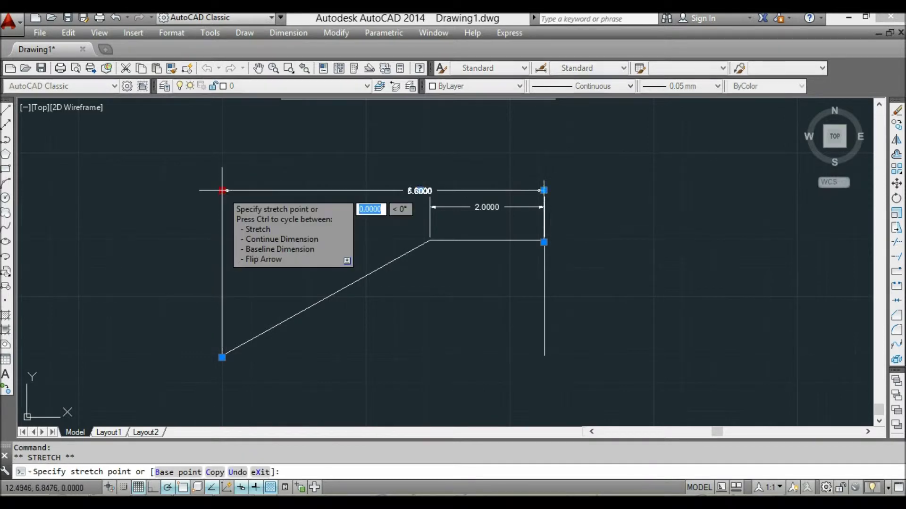
pyautogui.click(222, 144)
pyautogui.click(222, 144)
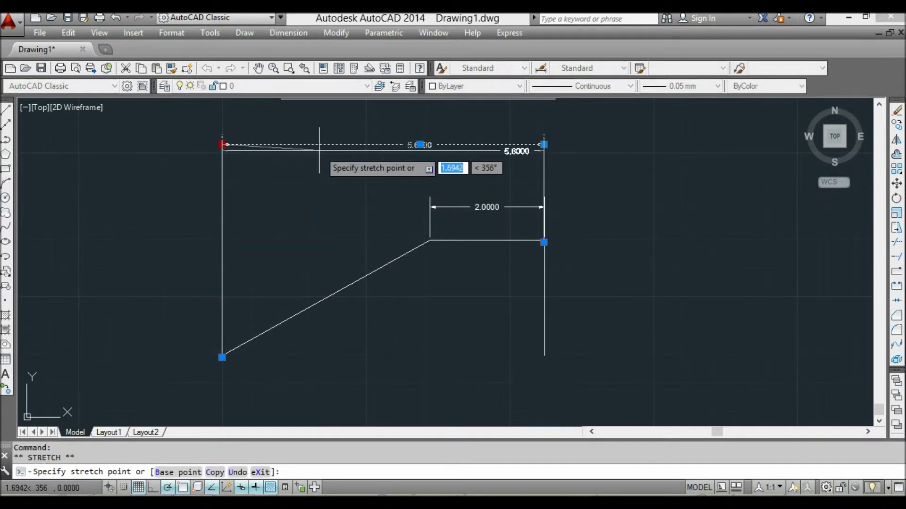
pyautogui.click(320, 150)
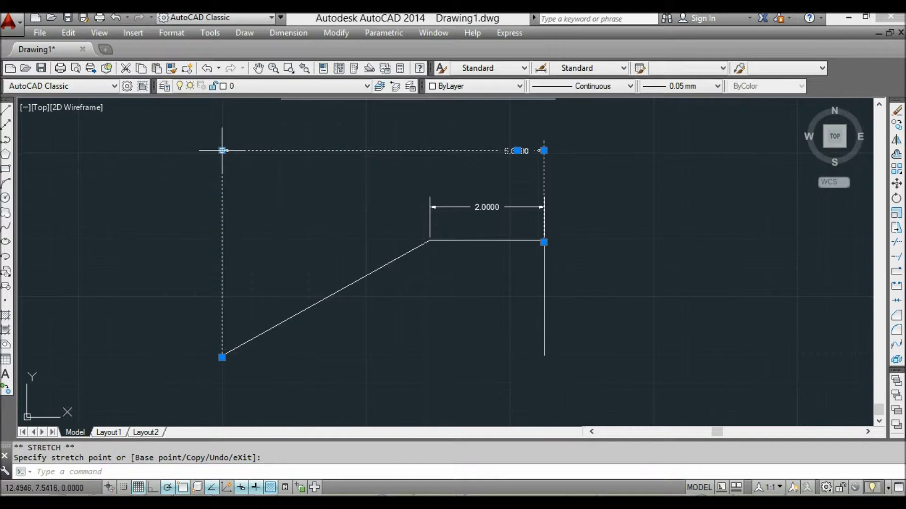
pyautogui.click(222, 151)
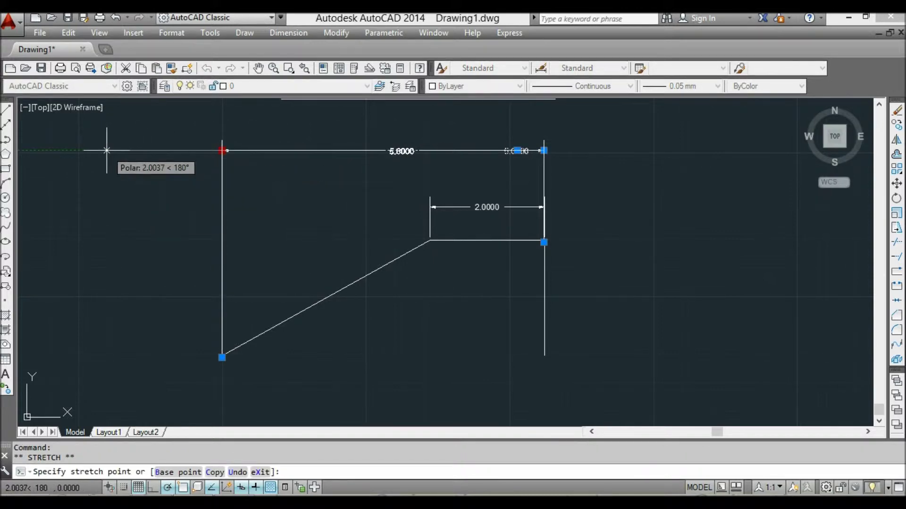
pyautogui.press('Escape')
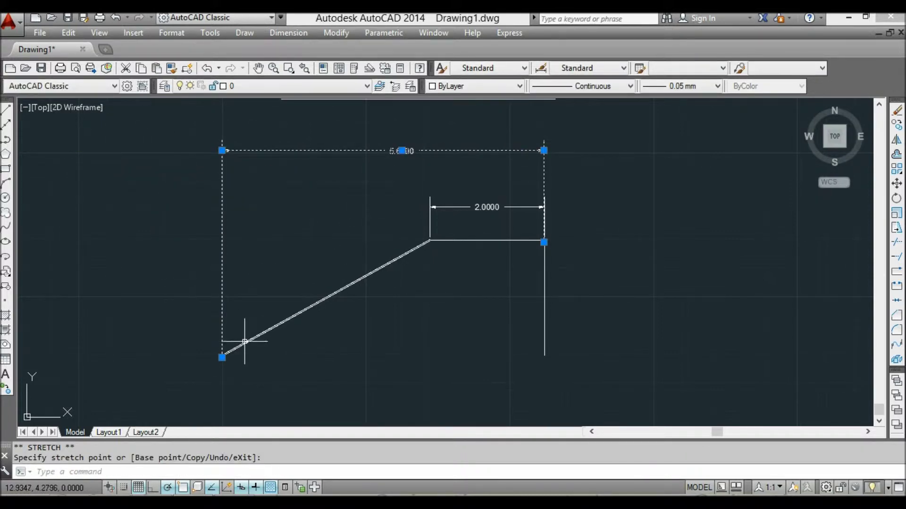
# Step: Stretch the overall dimension's left extension line origin from the slanted line's lower end to that line's midpoint
pyautogui.click(222, 357)
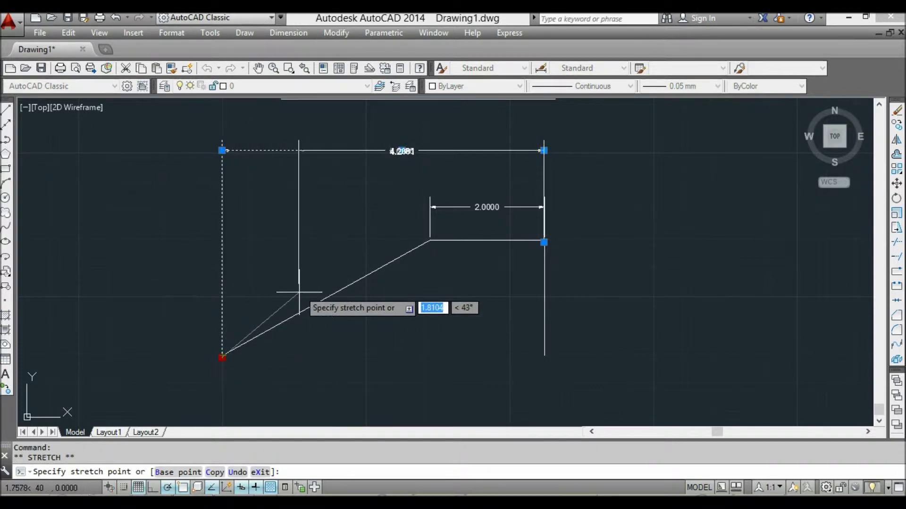
pyautogui.click(327, 298)
pyautogui.press('Escape')
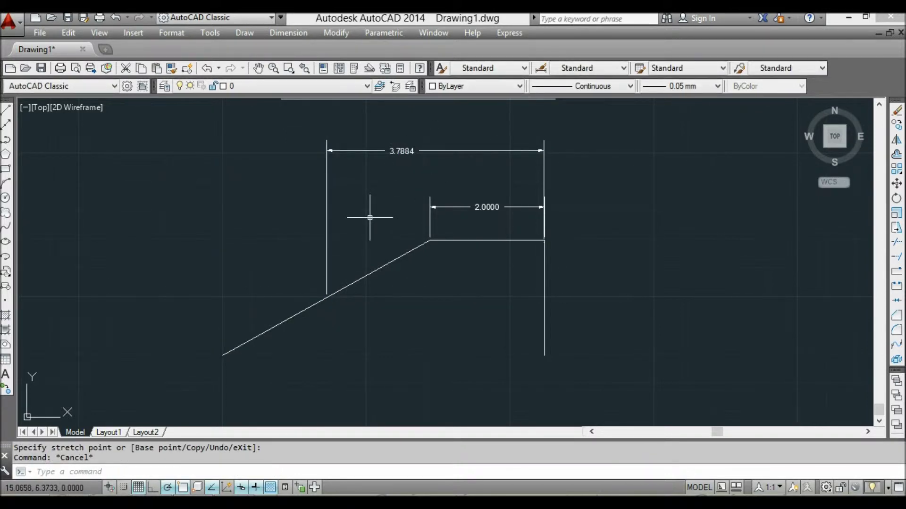
# Step: Stretch the overall dimension's left extension line origin from the slanted line's midpoint back to its lower end
pyautogui.click(326, 285)
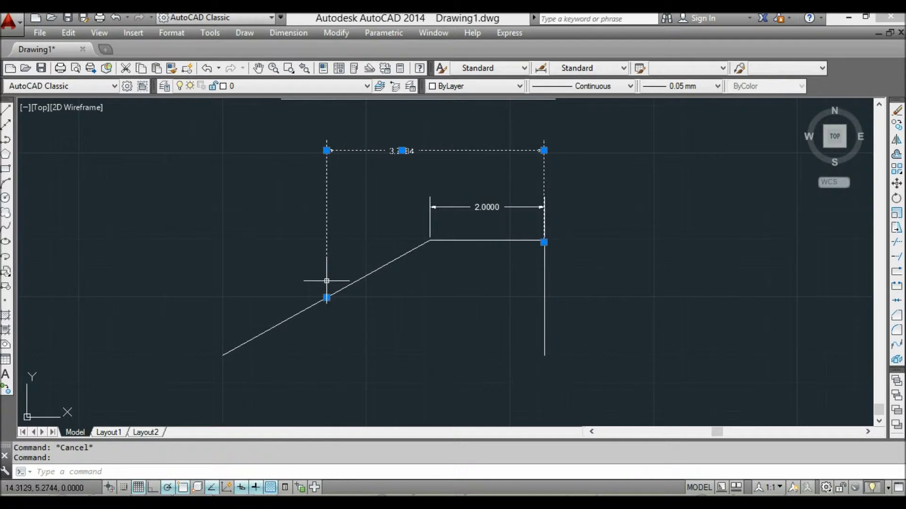
pyautogui.click(326, 298)
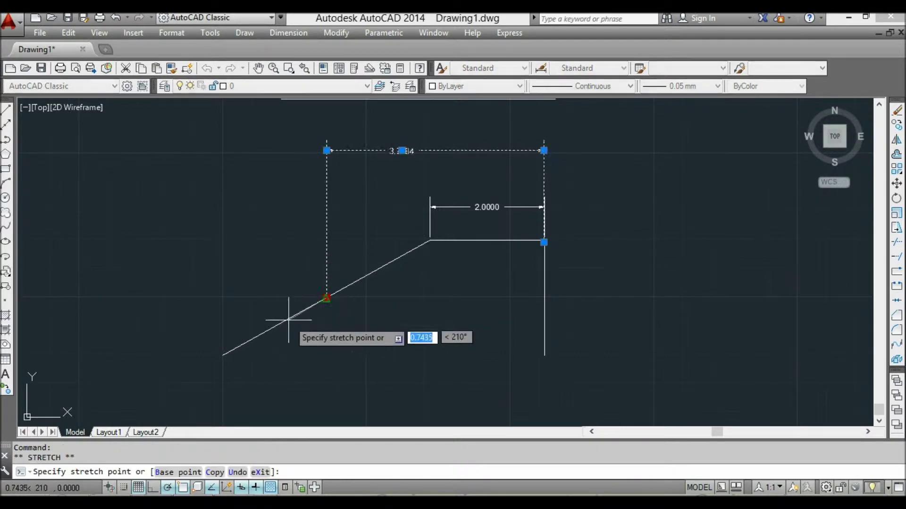
pyautogui.click(222, 355)
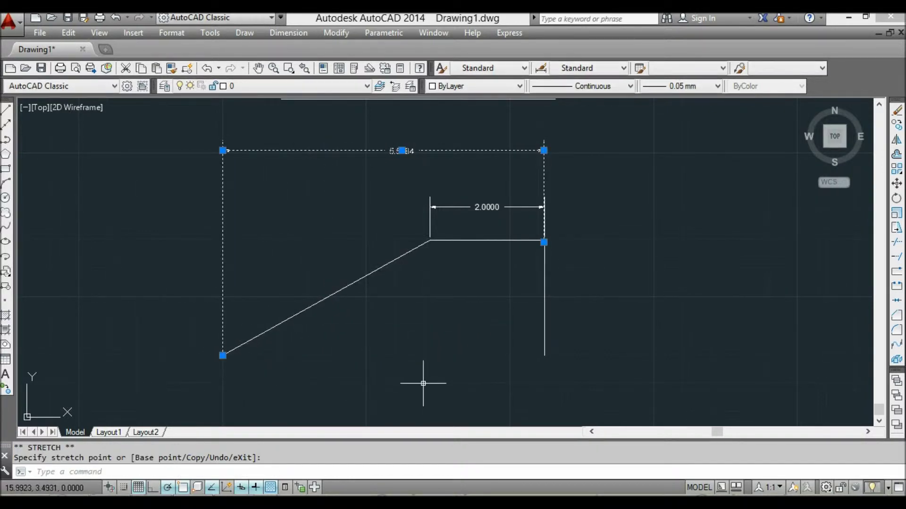
pyautogui.press('Escape')
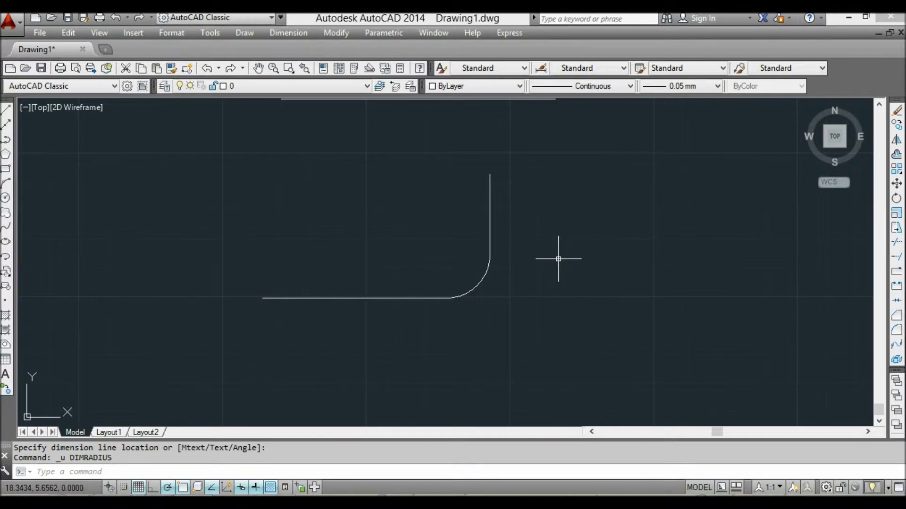
# Step: Add a radius dimension to the rounded corner's arc, placing its text outside the corner, below and to the right
pyautogui.write('r')
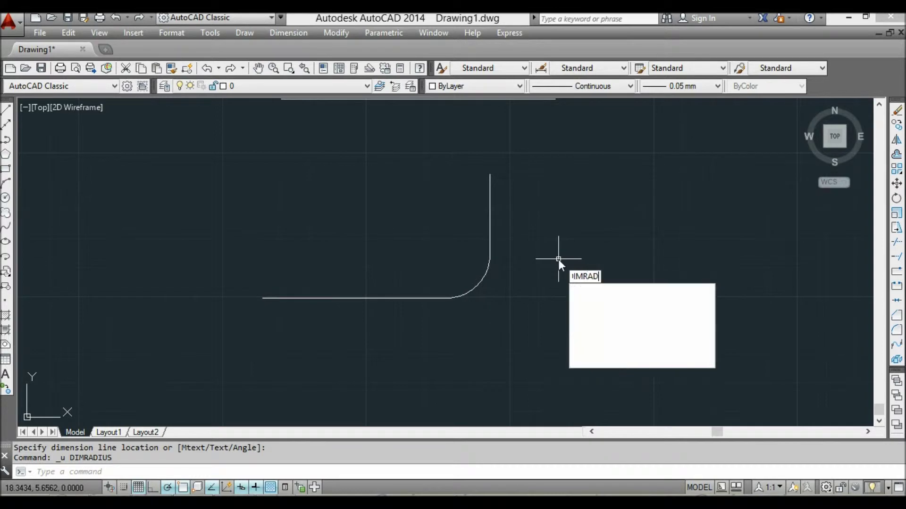
pyautogui.press('Return')
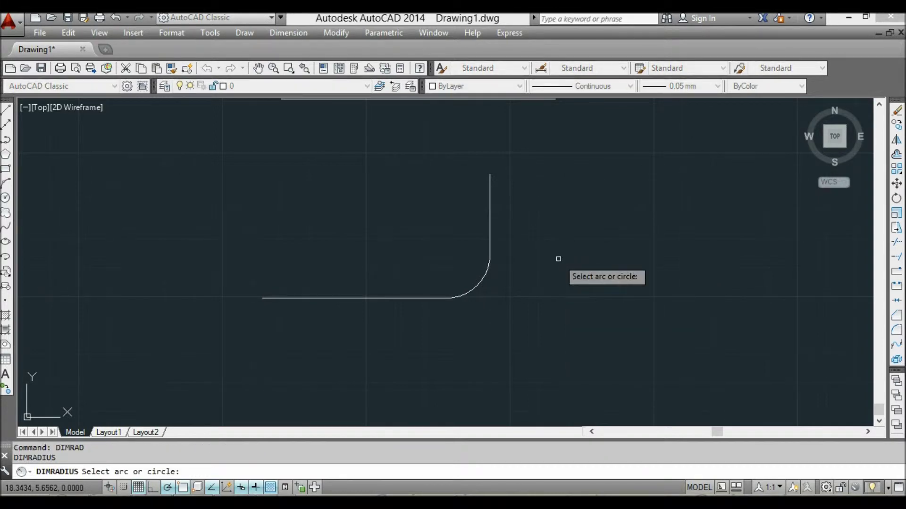
pyautogui.click(480, 282)
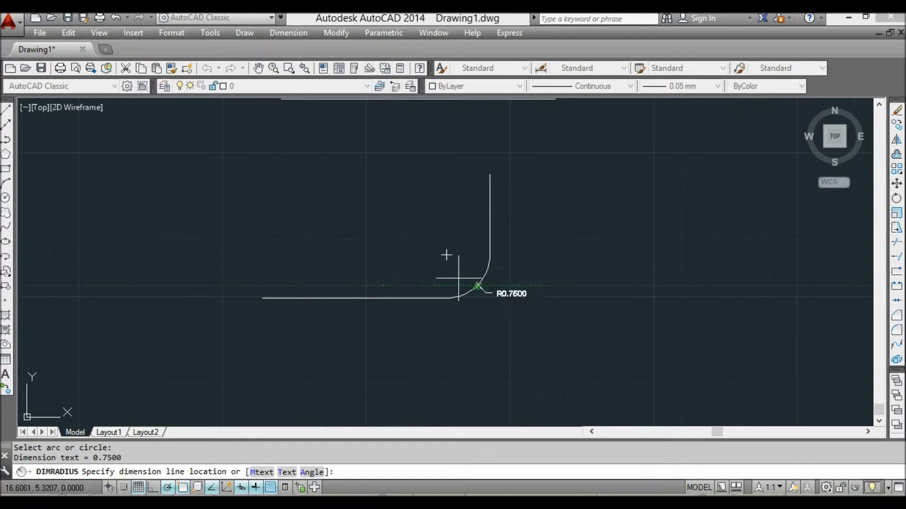
pyautogui.click(553, 311)
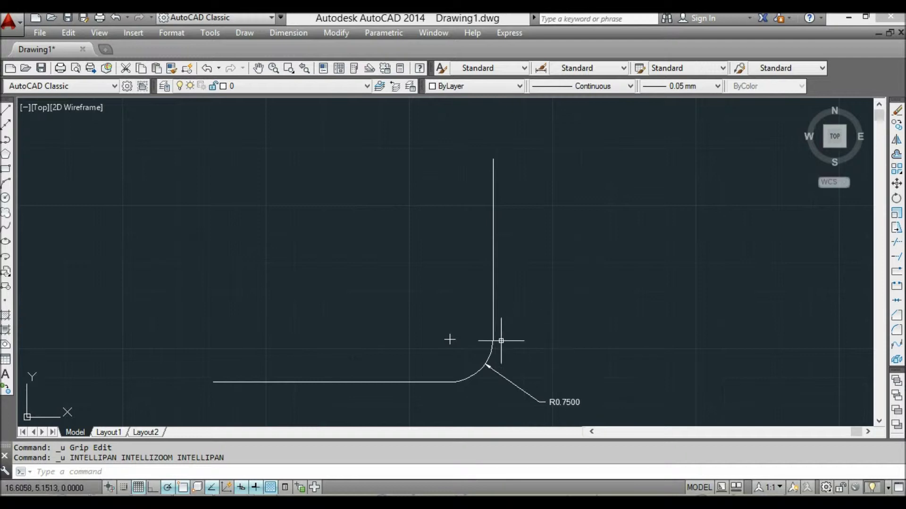
# Step: Raise the radius dimension's text slightly with its text grip, keeping it outside the rounded corner
pyautogui.click(449, 339)
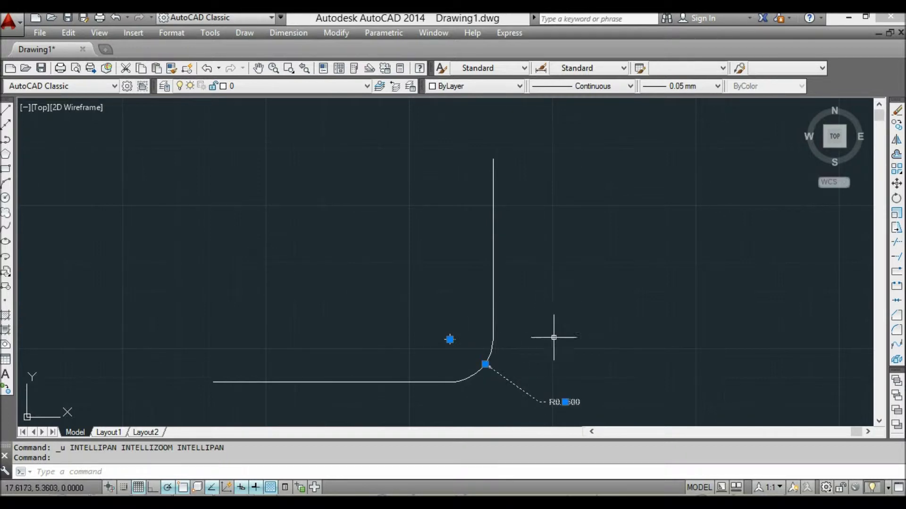
pyautogui.click(564, 402)
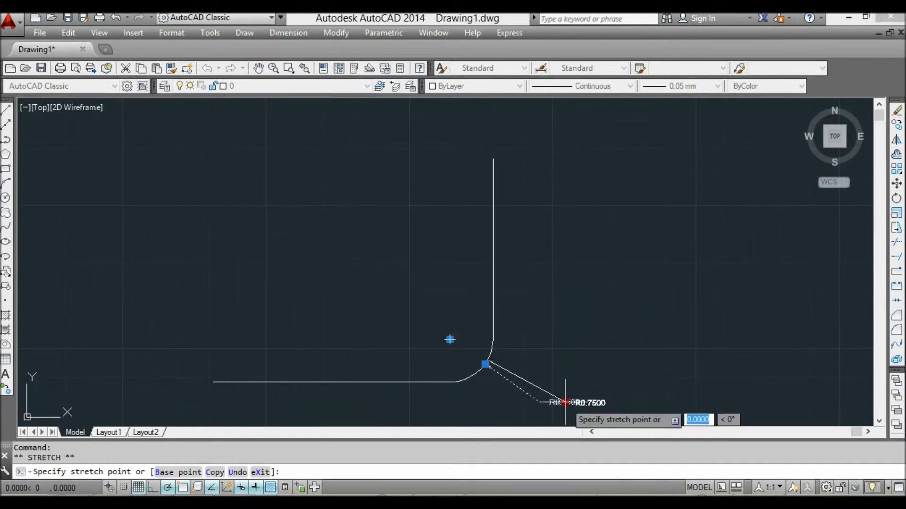
pyautogui.click(541, 390)
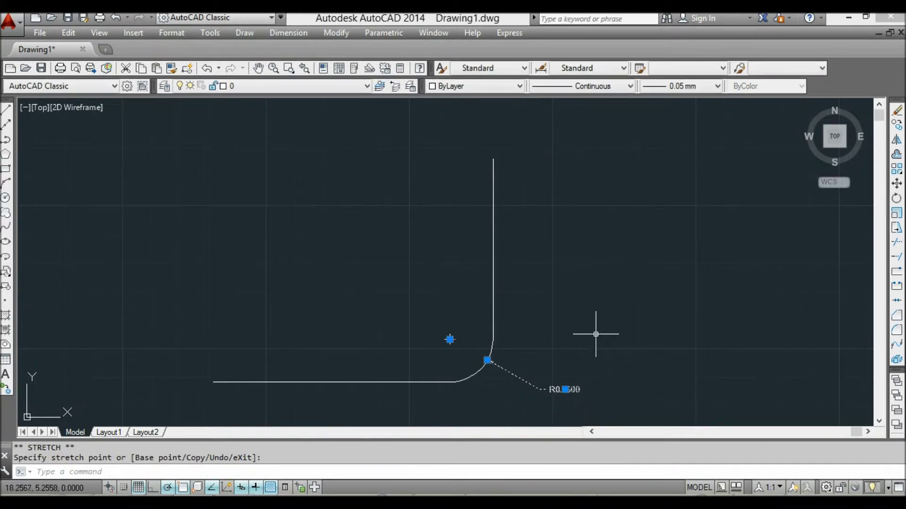
# Step: Stretch the radius dimension from its arrow grip on the arc, shifting the text slightly further right, and clear the selection
pyautogui.click(487, 361)
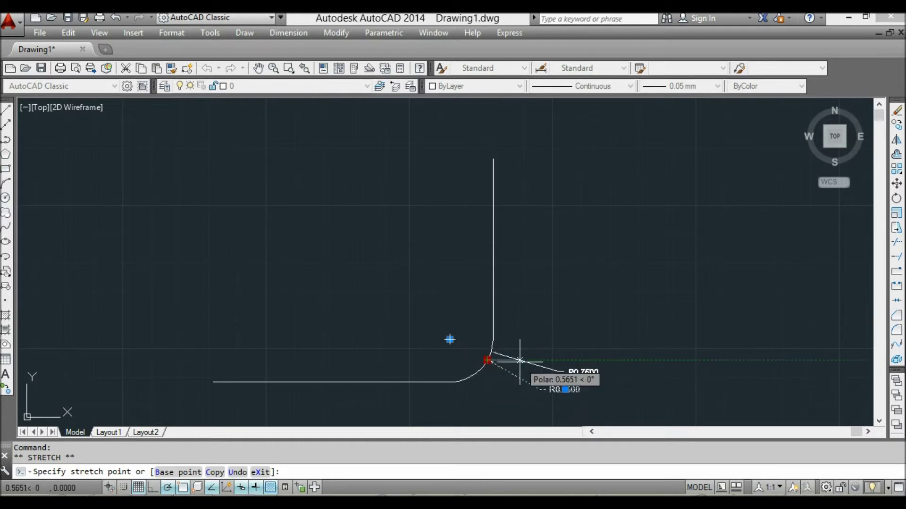
pyautogui.click(492, 360)
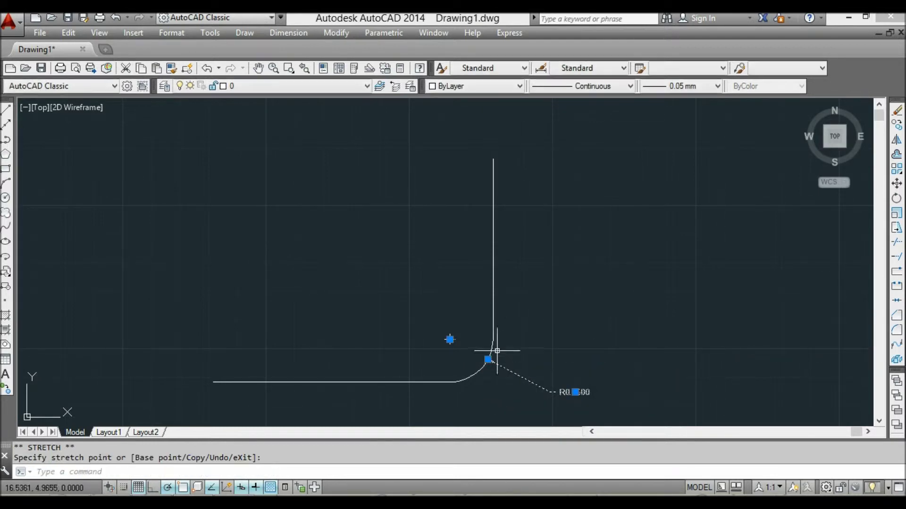
pyautogui.click(471, 337)
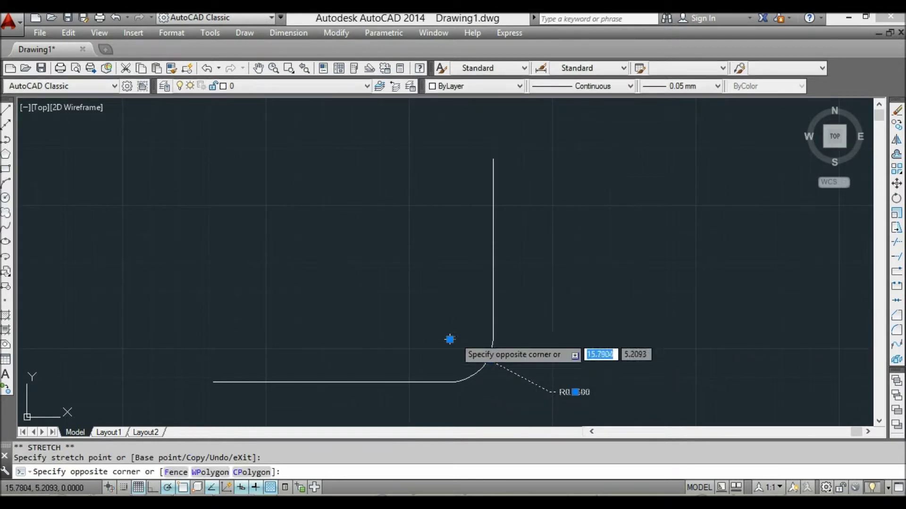
pyautogui.press('Escape')
pyautogui.press('Escape')
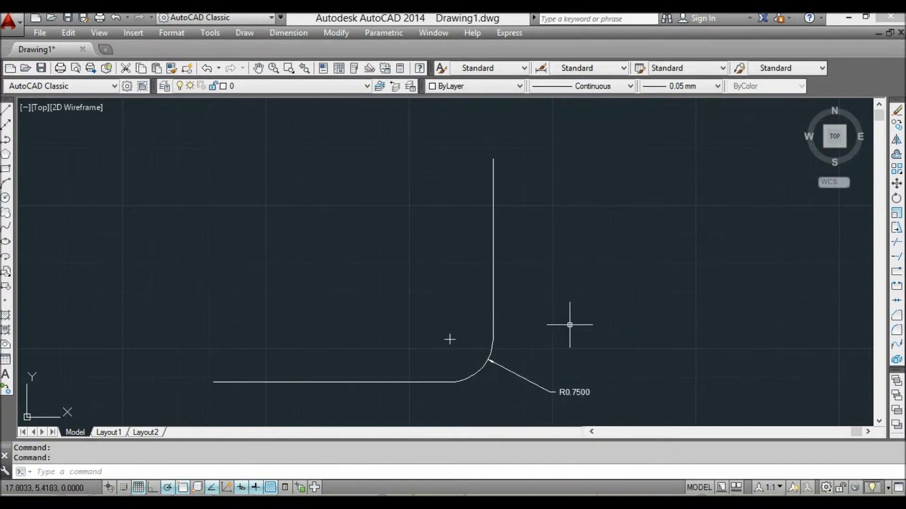
# Step: Stretch the radius dimension from its center grip, return it to the arc's center, and reset its arrow point on the arc
pyautogui.click(450, 339)
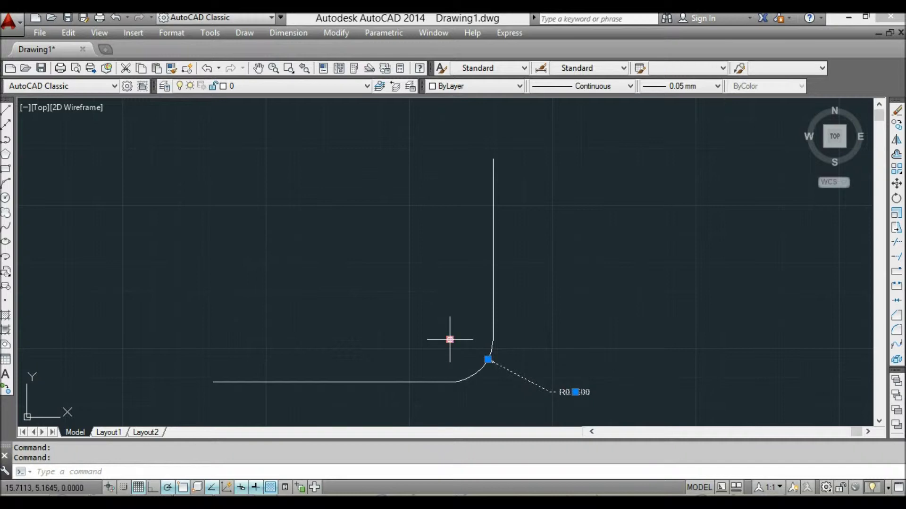
pyautogui.click(449, 339)
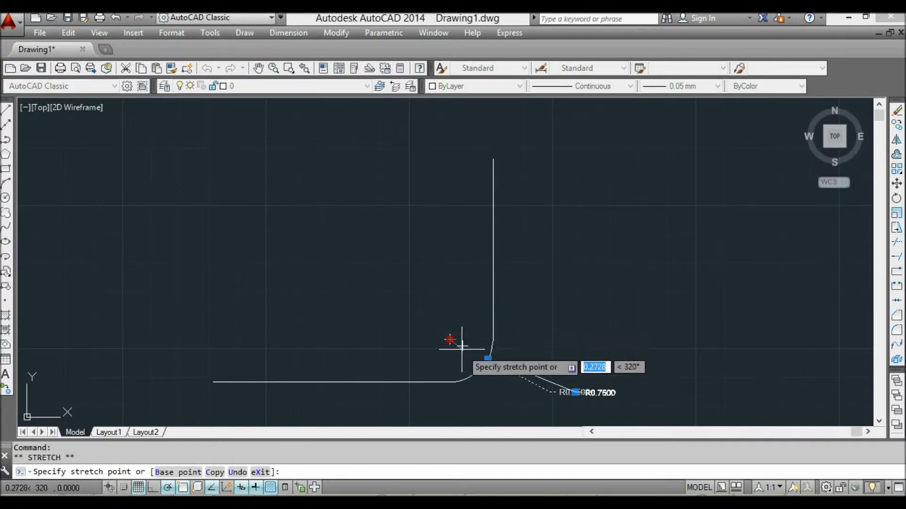
pyautogui.click(449, 339)
pyautogui.click(489, 356)
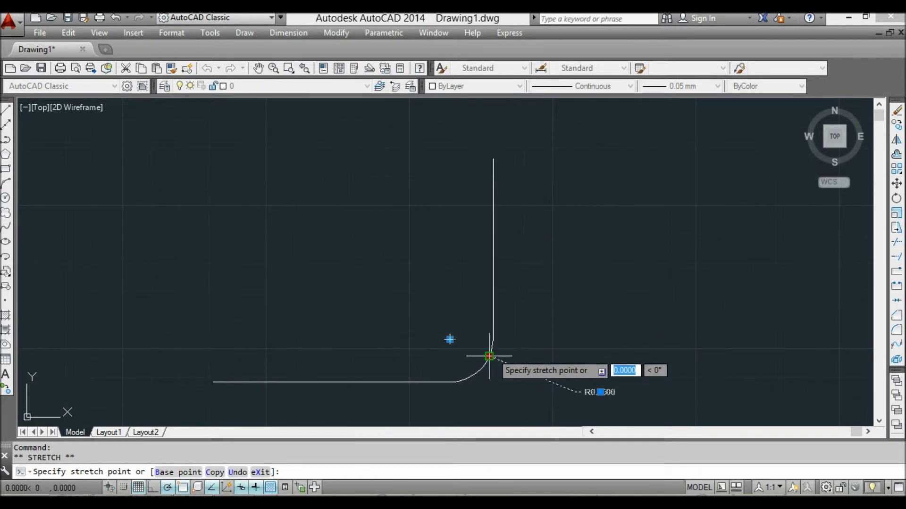
pyautogui.click(489, 356)
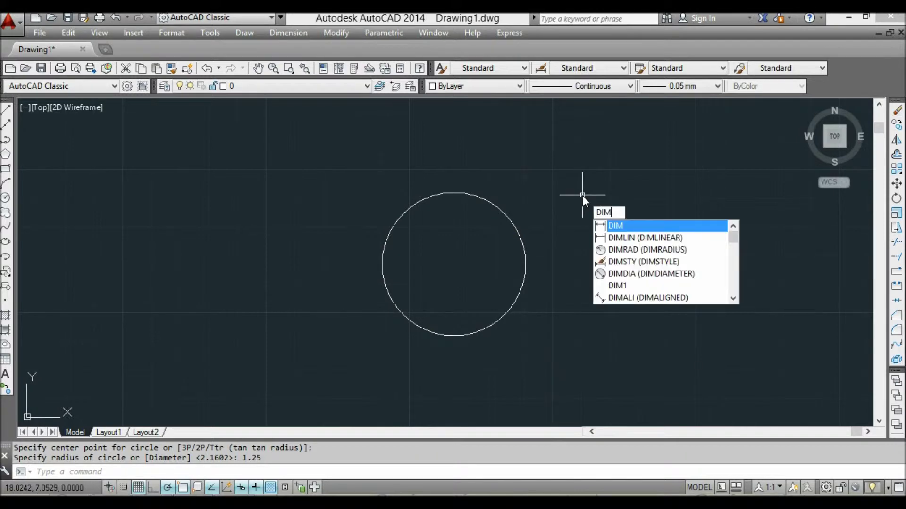
# Step: Add a diameter dimension to the circle, placing its text outside the circle, below and to the right
pyautogui.write('DIA')
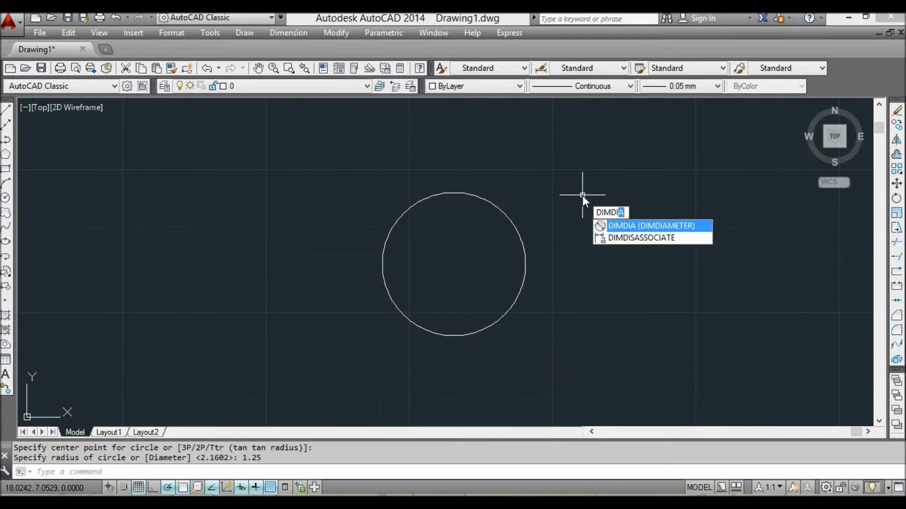
pyautogui.press('Return')
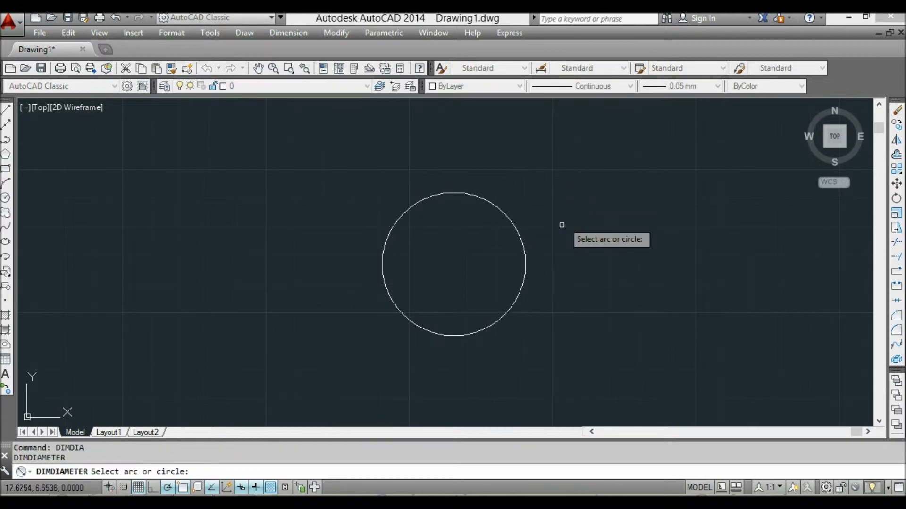
pyautogui.click(525, 274)
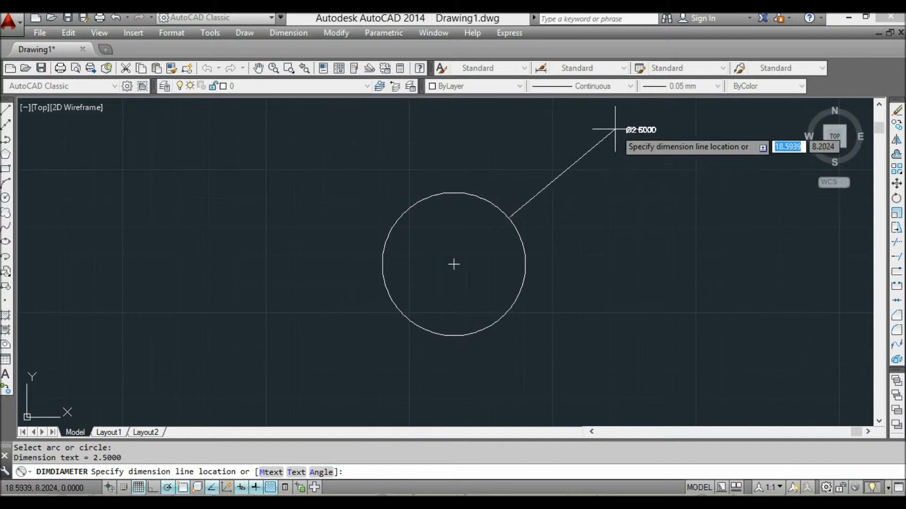
pyautogui.click(612, 317)
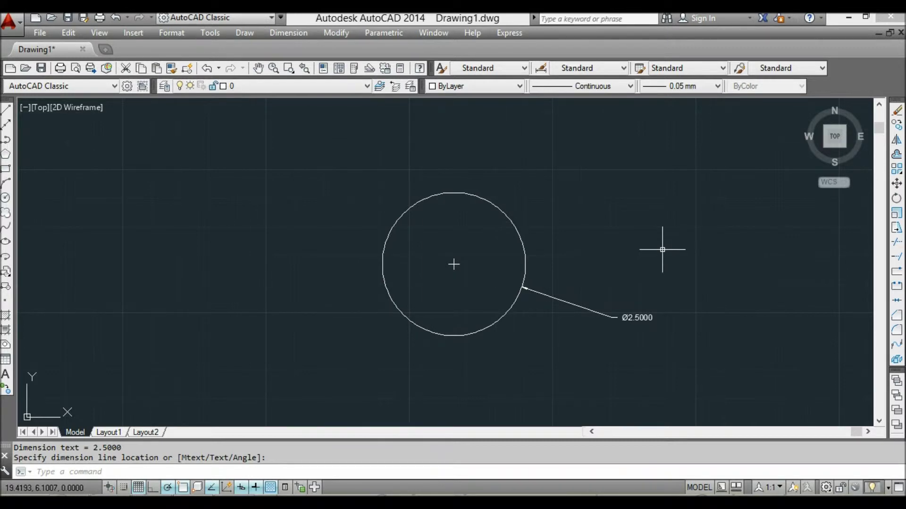
# Step: Shift the diameter dimension's arrow point slightly up the circle's edge and pull its text closer to the circle's lower right
pyautogui.click(455, 264)
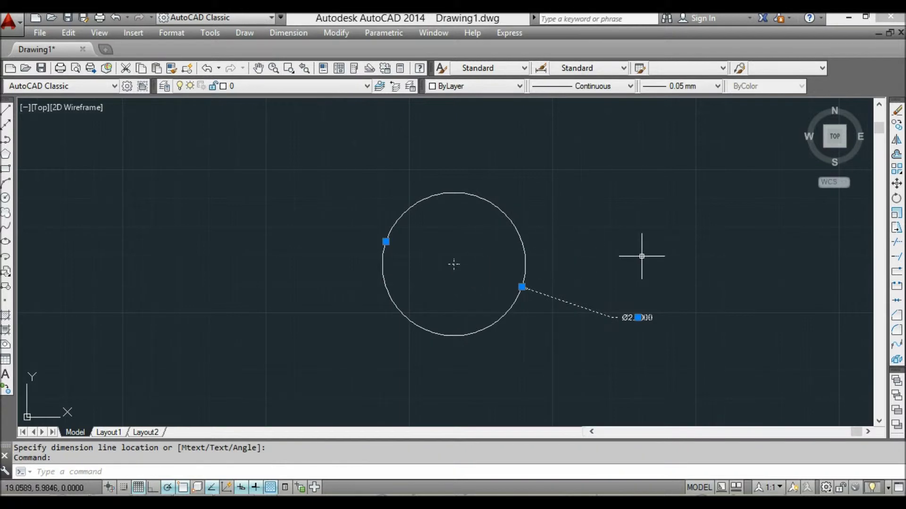
pyautogui.click(522, 287)
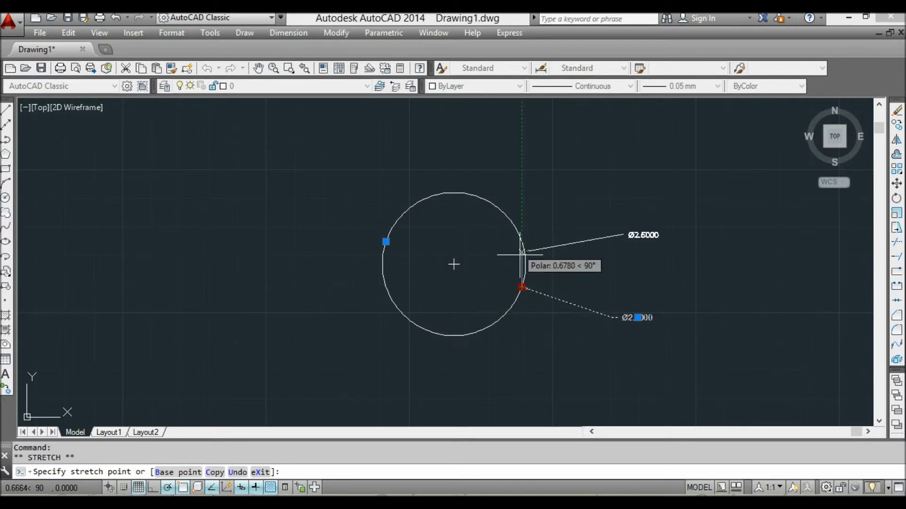
pyautogui.click(530, 277)
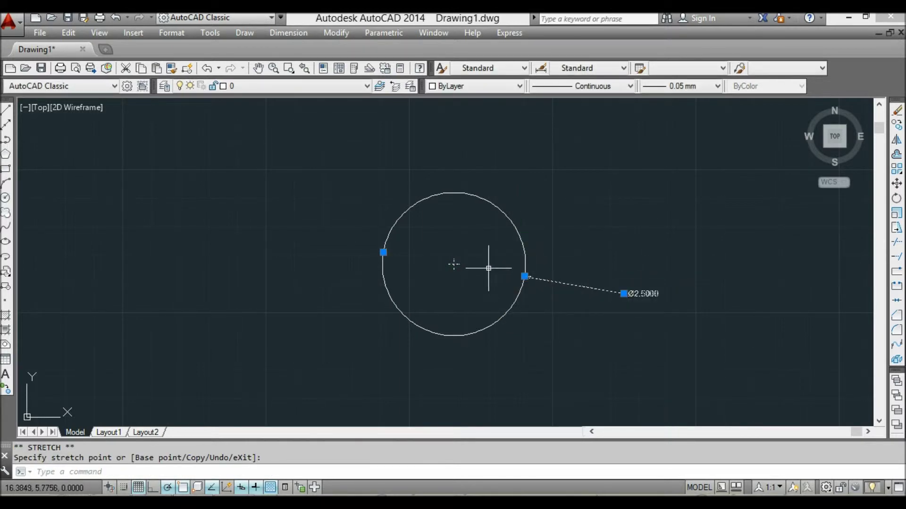
pyautogui.click(624, 293)
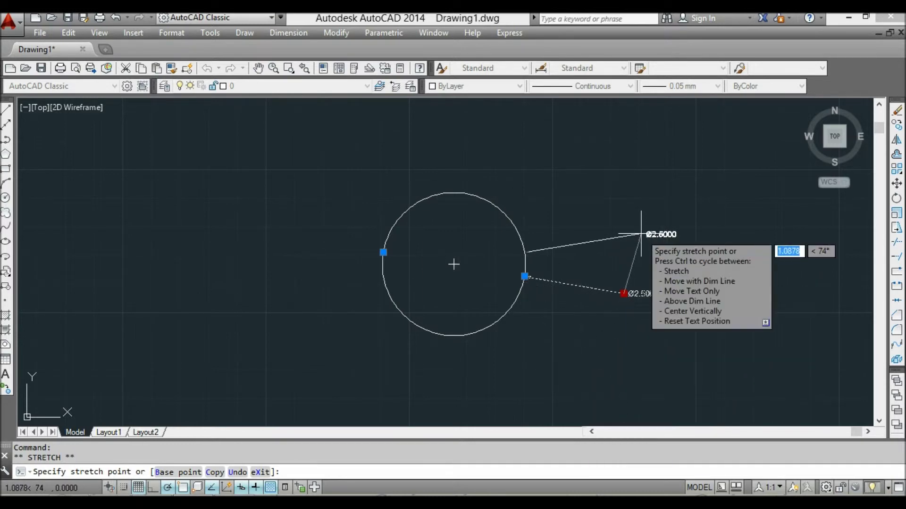
pyautogui.click(571, 310)
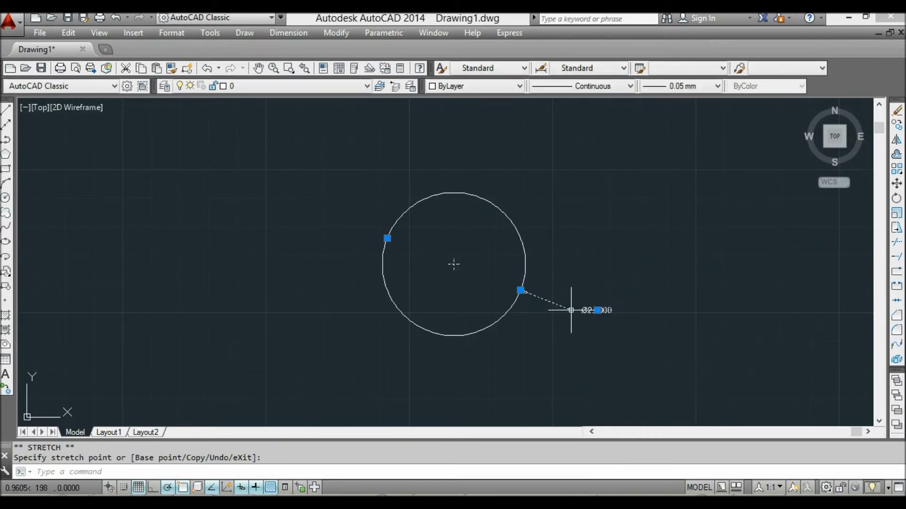
# Step: Try stretching the diameter dimension's far-side point into the circle, return it to the circle's edge, and clear the selection
pyautogui.click(386, 238)
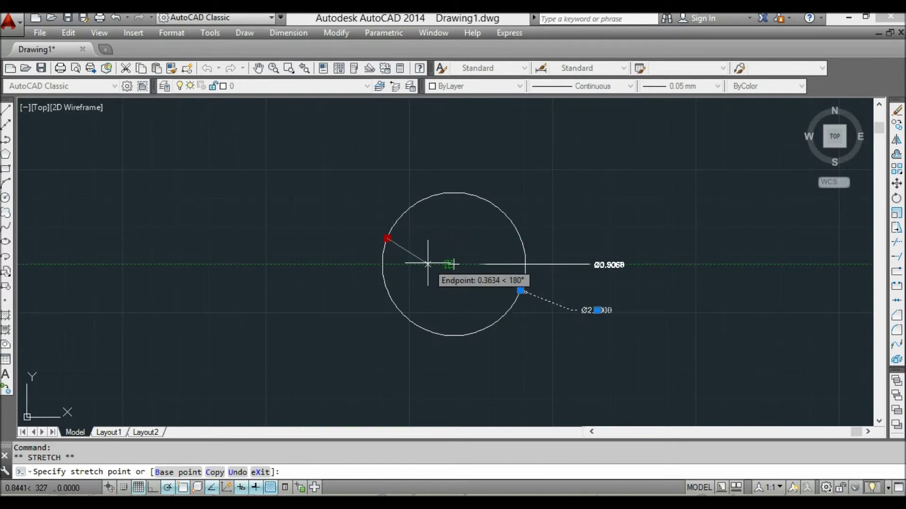
pyautogui.click(387, 239)
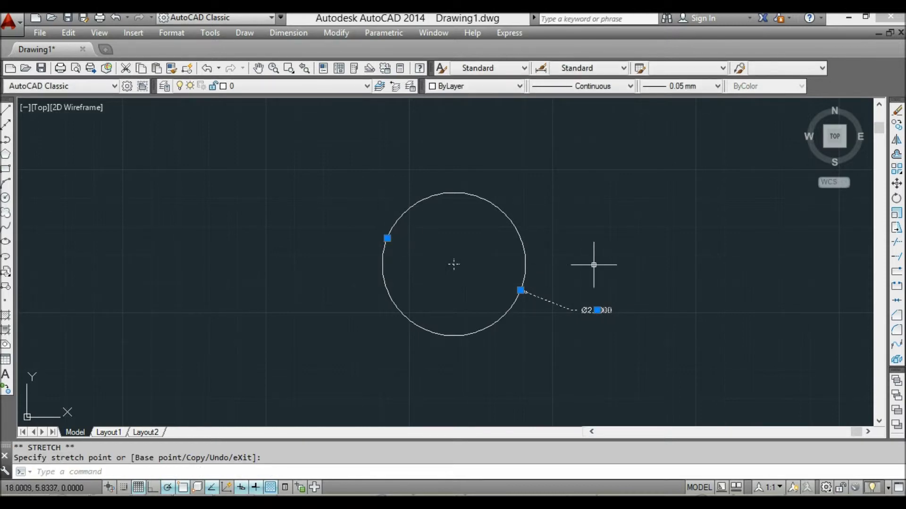
pyautogui.press('Escape')
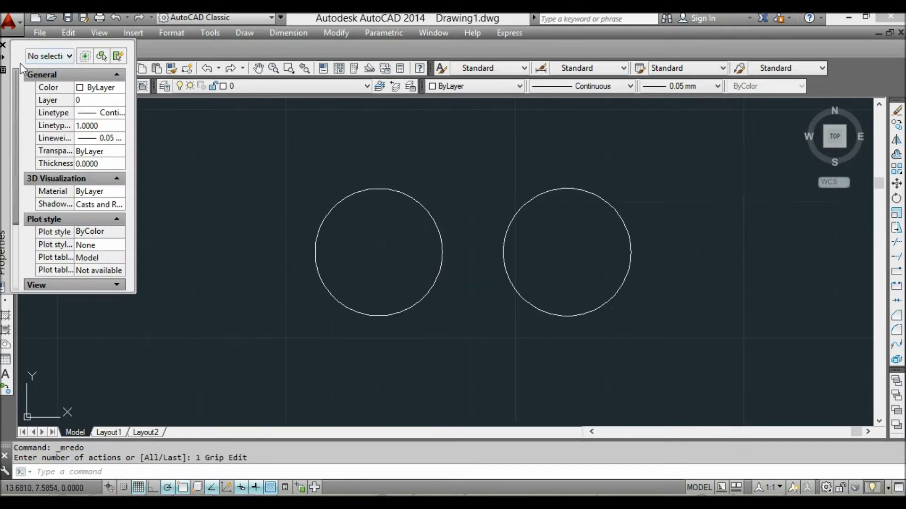
# Step: Close the Properties palette and set the Standard dimension style's center marks to Mark
pyautogui.click(3, 46)
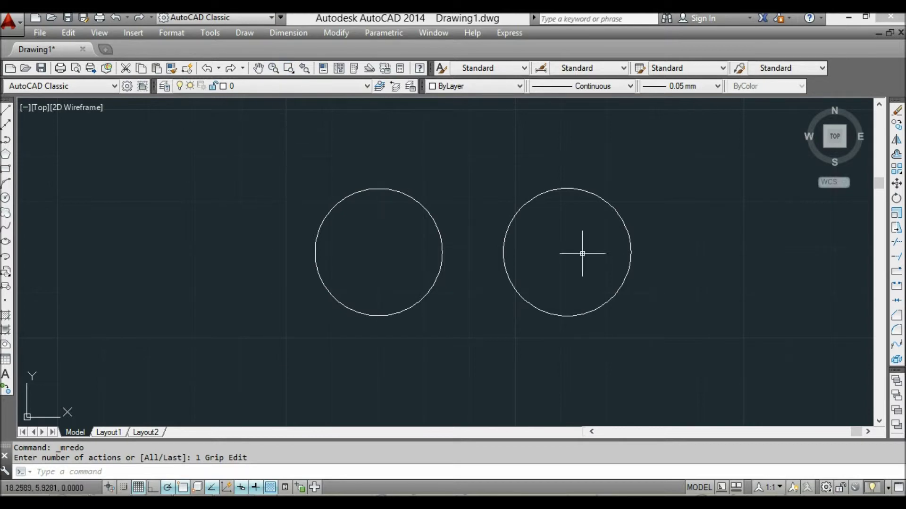
pyautogui.click(173, 34)
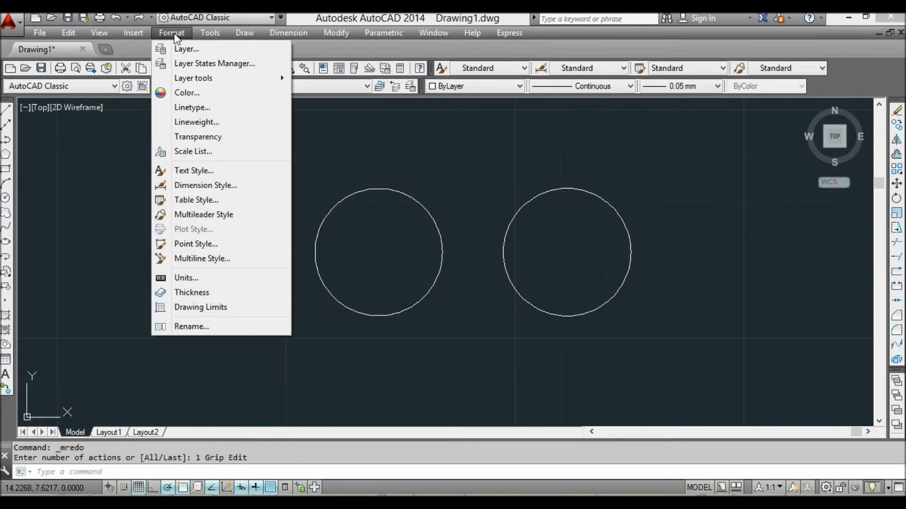
pyautogui.click(216, 186)
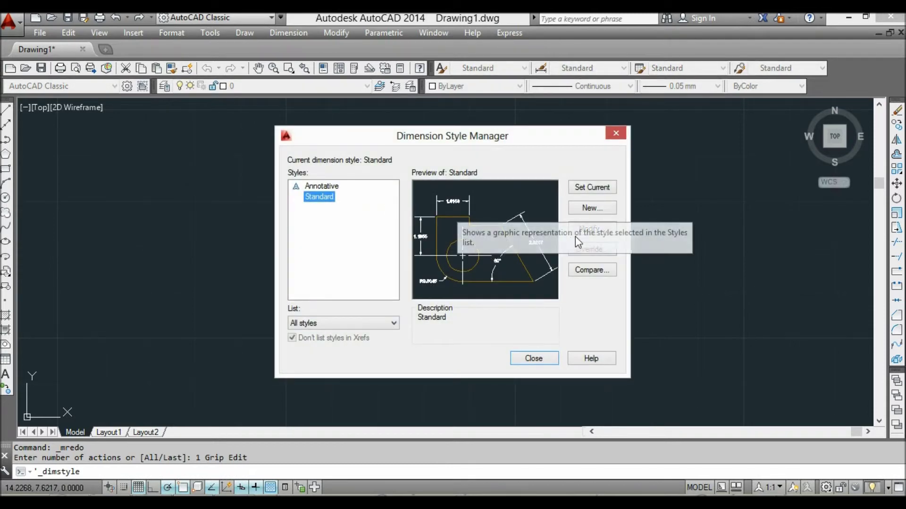
pyautogui.click(590, 230)
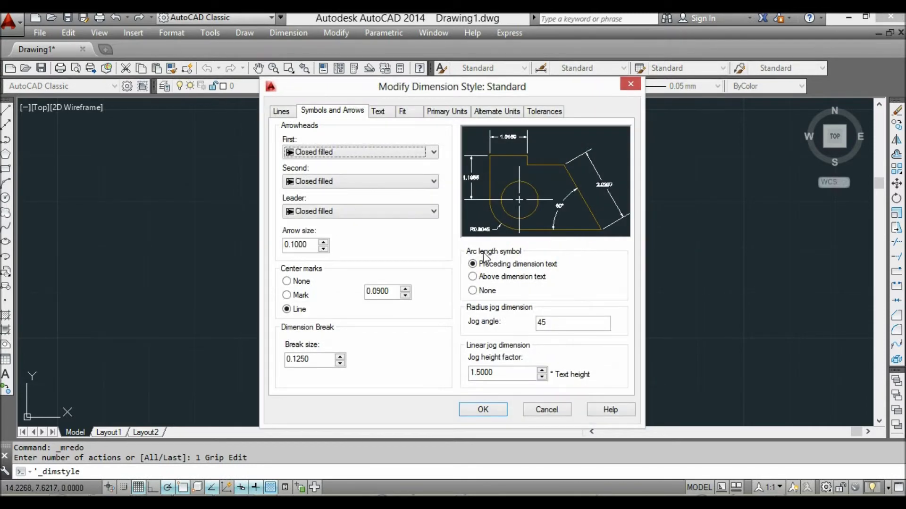
pyautogui.click(289, 295)
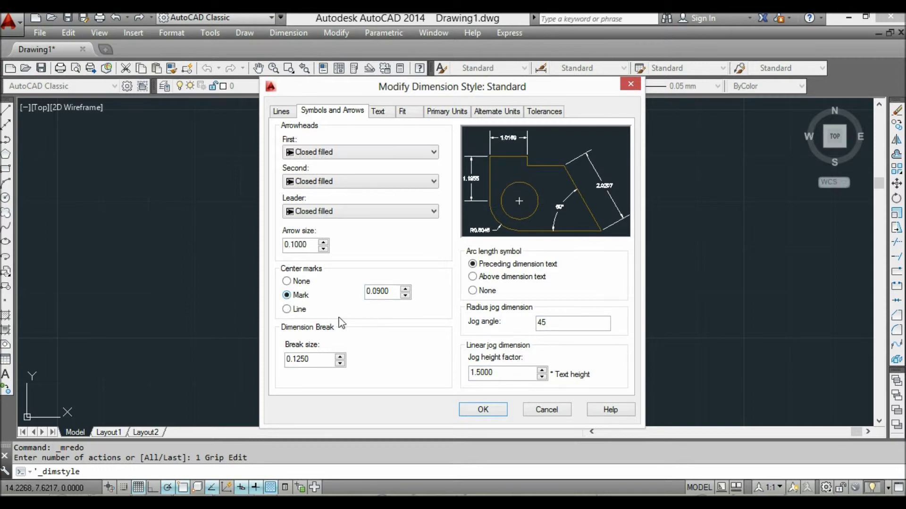
pyautogui.click(499, 415)
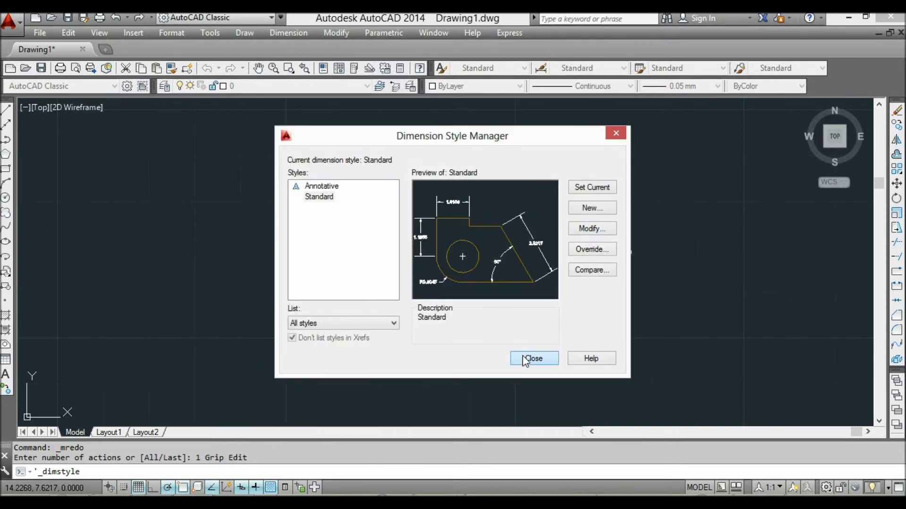
pyautogui.click(524, 359)
# Step: Add a center mark to the left circle with the DIMCENTER command
pyautogui.write('dimce')
pyautogui.press('Return')
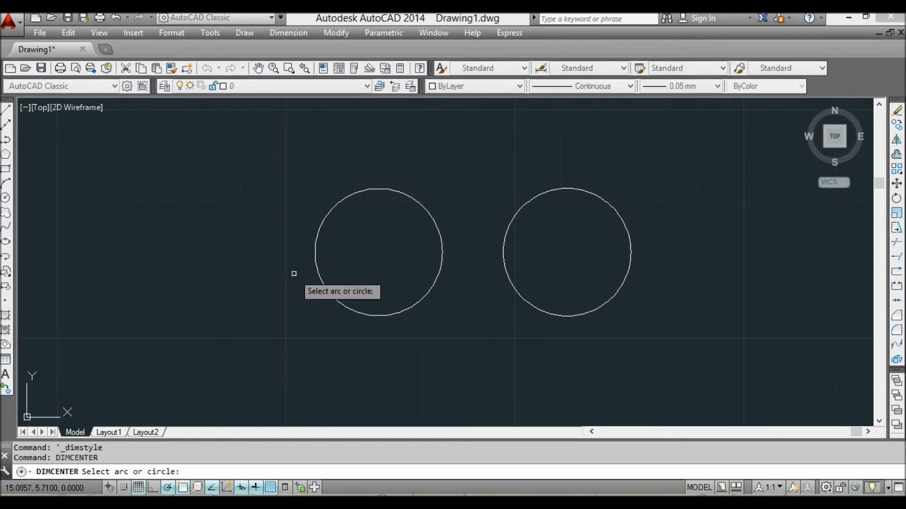
pyautogui.click(314, 258)
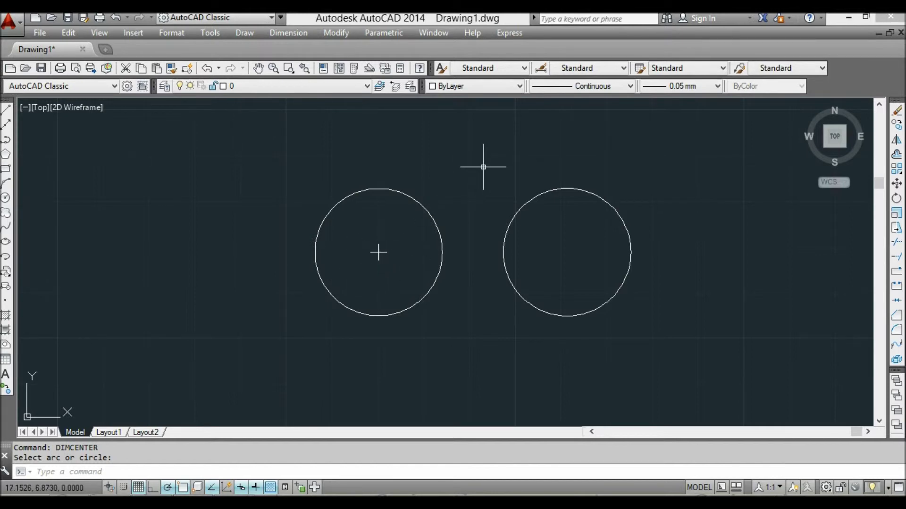
# Step: Modify the Standard dimension style so its center marks use the Line option
pyautogui.click(180, 36)
pyautogui.click(234, 185)
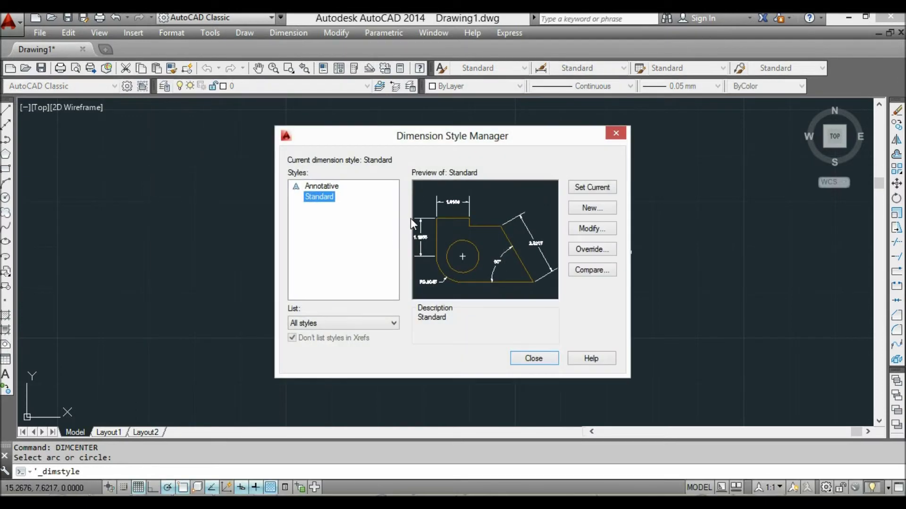
pyautogui.click(590, 229)
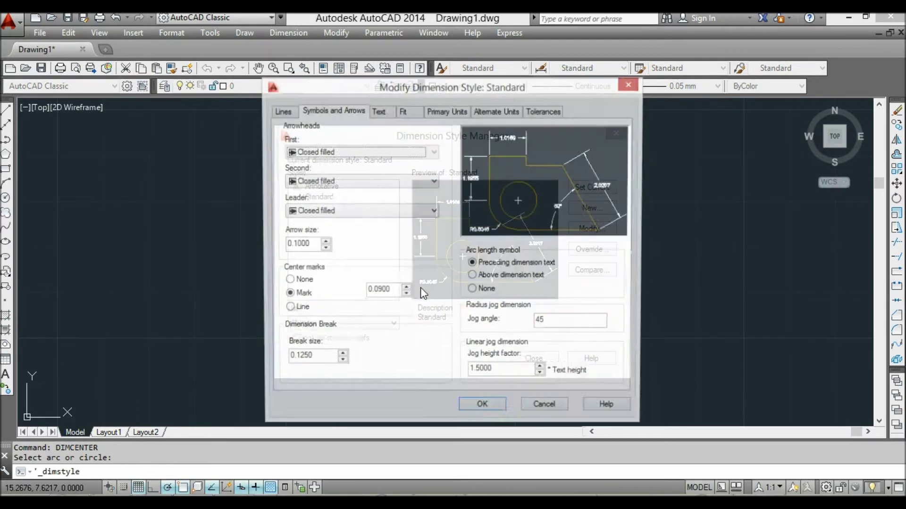
pyautogui.click(288, 313)
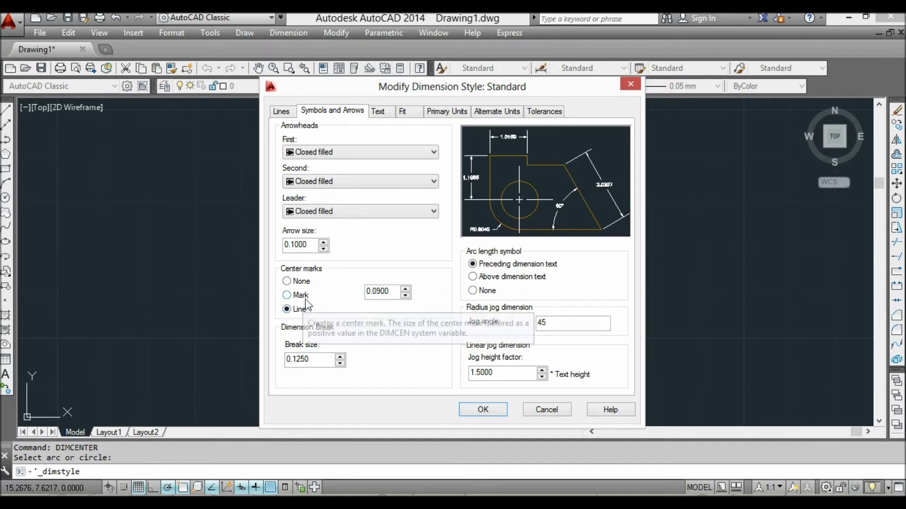
pyautogui.click(492, 409)
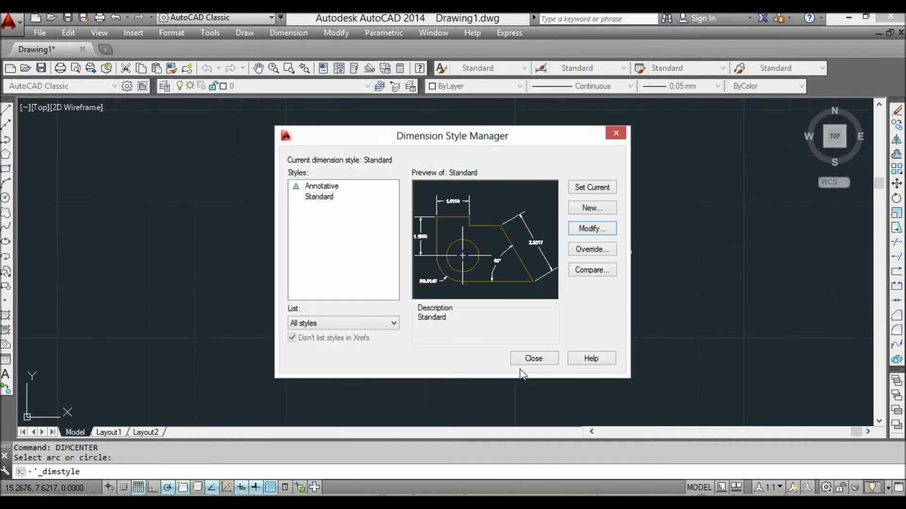
pyautogui.click(532, 359)
# Step: Add center lines to the right circle with the DIMCENTER command
pyautogui.write('dimc')
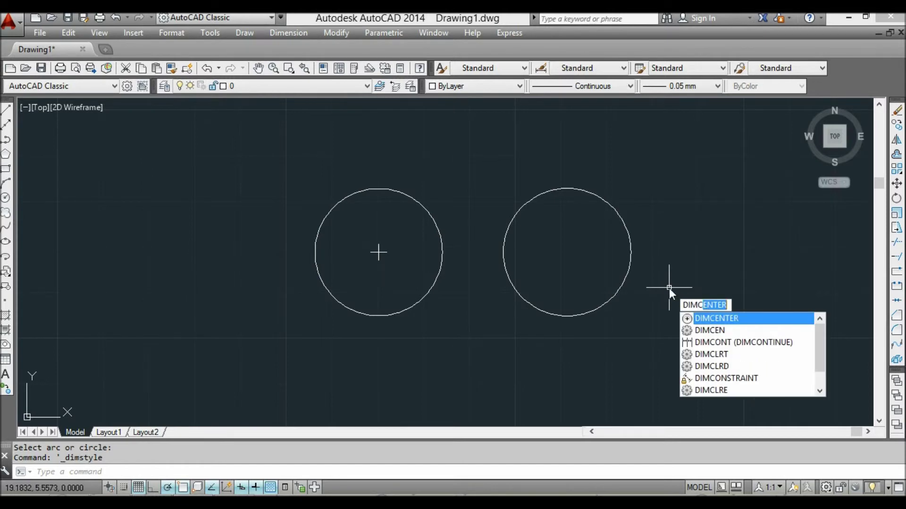
pyautogui.press('Return')
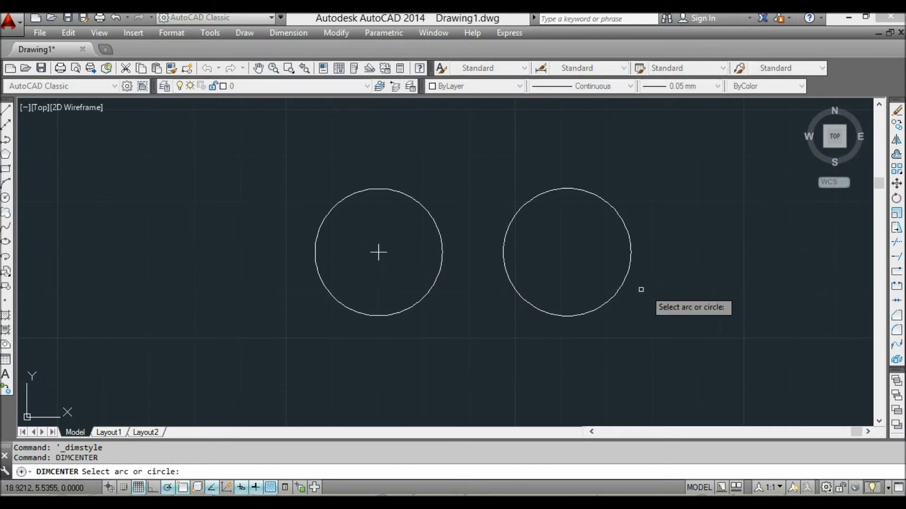
pyautogui.click(614, 290)
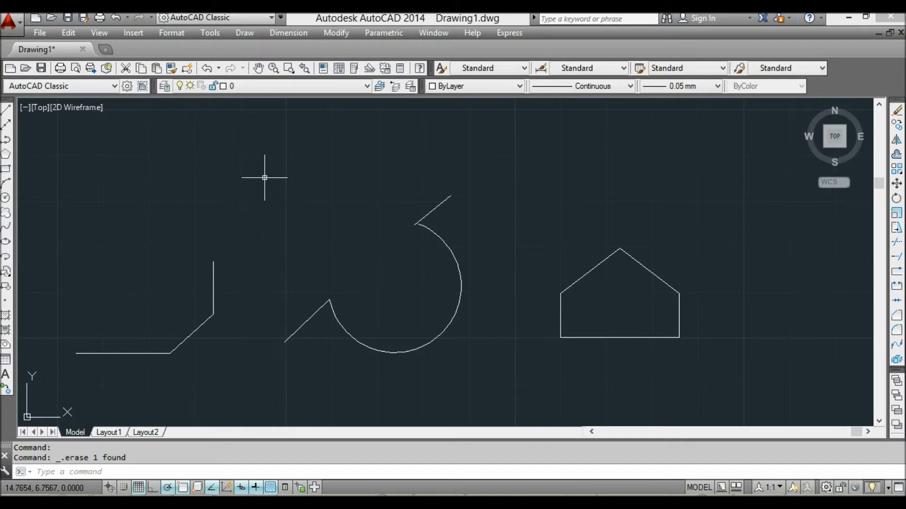
# Step: Add an angular dimension between the leftmost figure's horizontal and slanted lines, placing its arc to the right of their vertex
pyautogui.write('g')
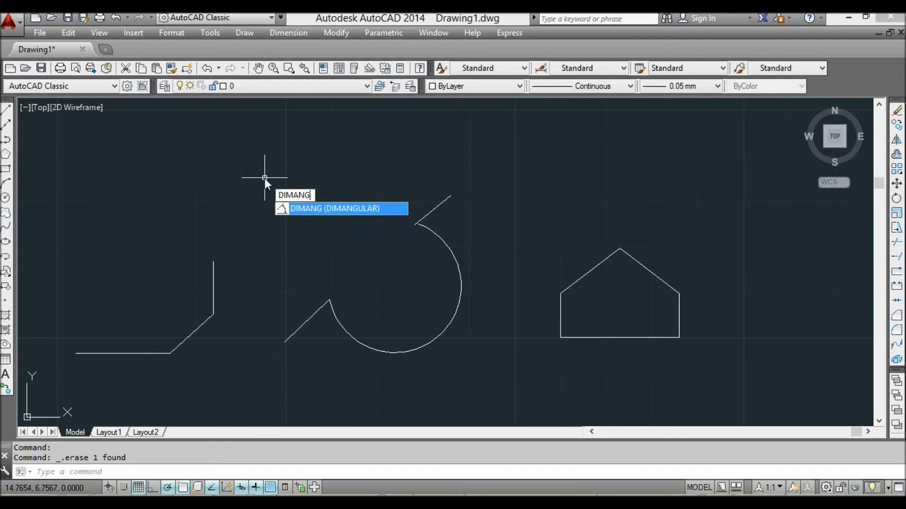
pyautogui.press('Return')
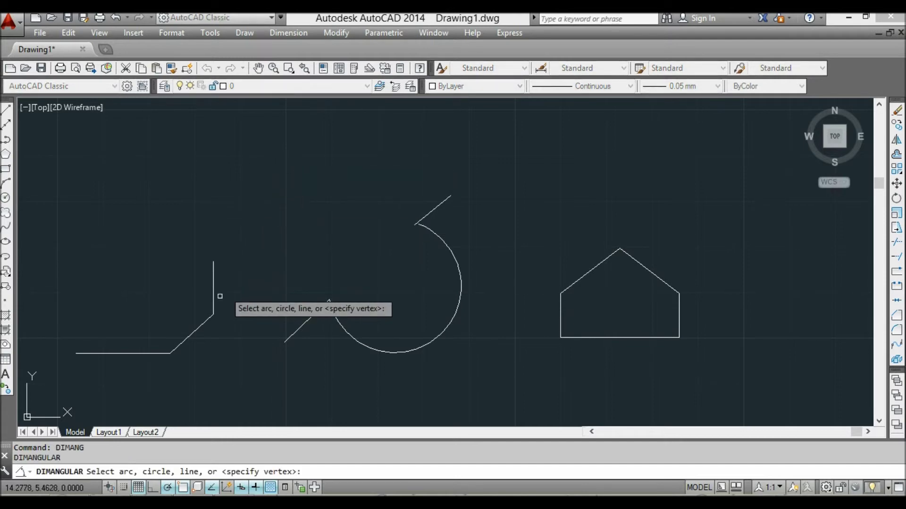
pyautogui.click(163, 353)
pyautogui.click(198, 331)
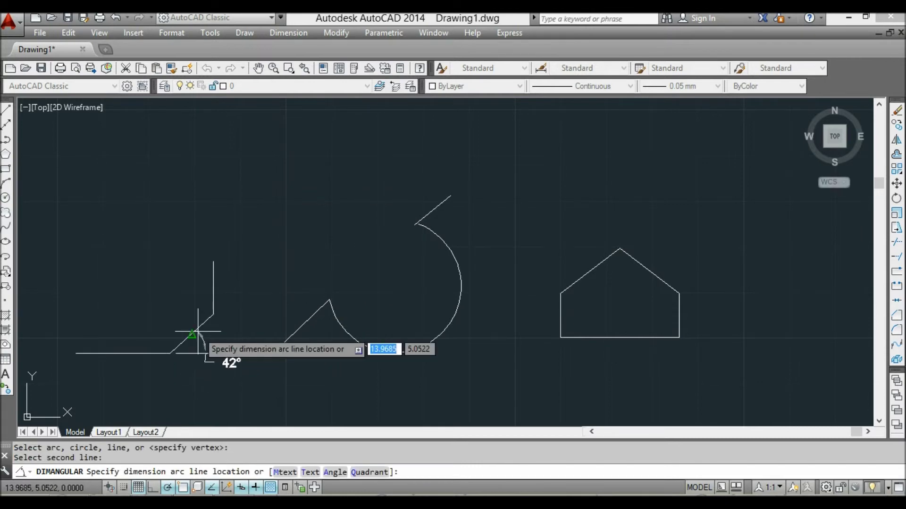
pyautogui.click(241, 359)
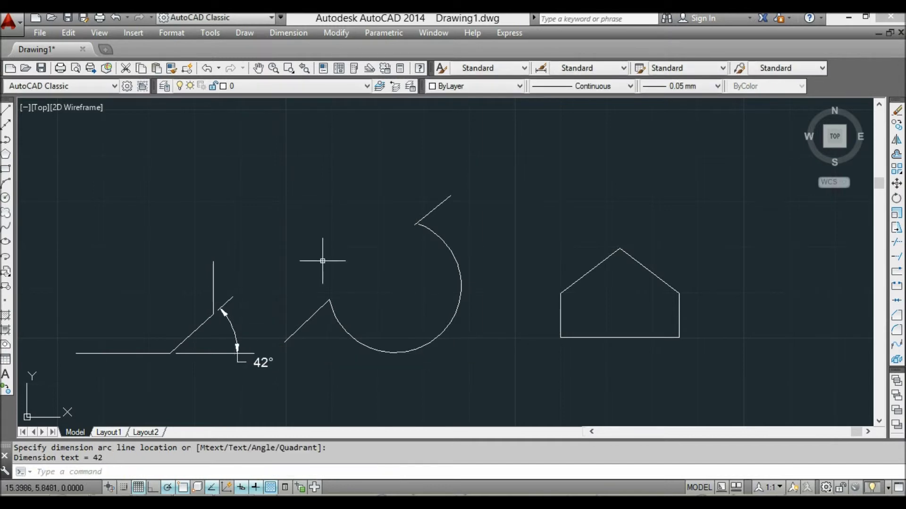
# Step: Add an angular dimension between the two slanted lines at the arc's ends, placing it inside the arc
pyautogui.write('dim')
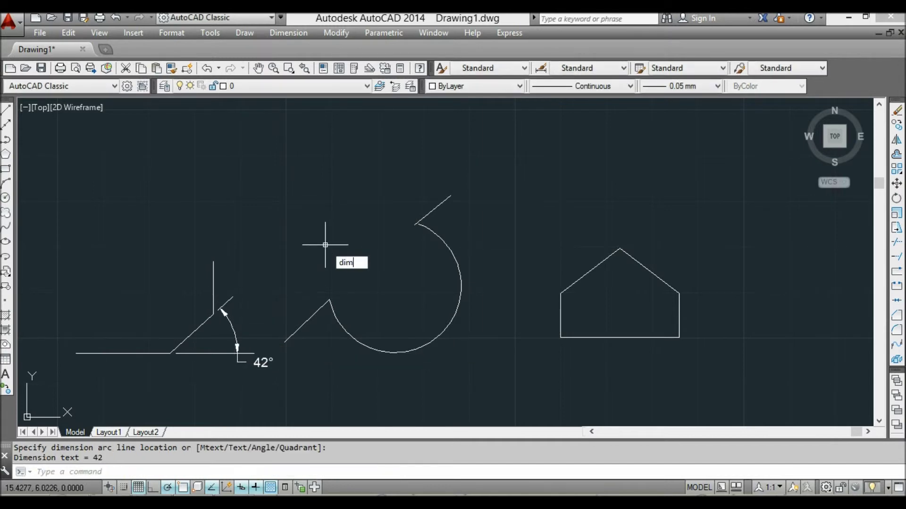
pyautogui.write('ang')
pyautogui.press('Return')
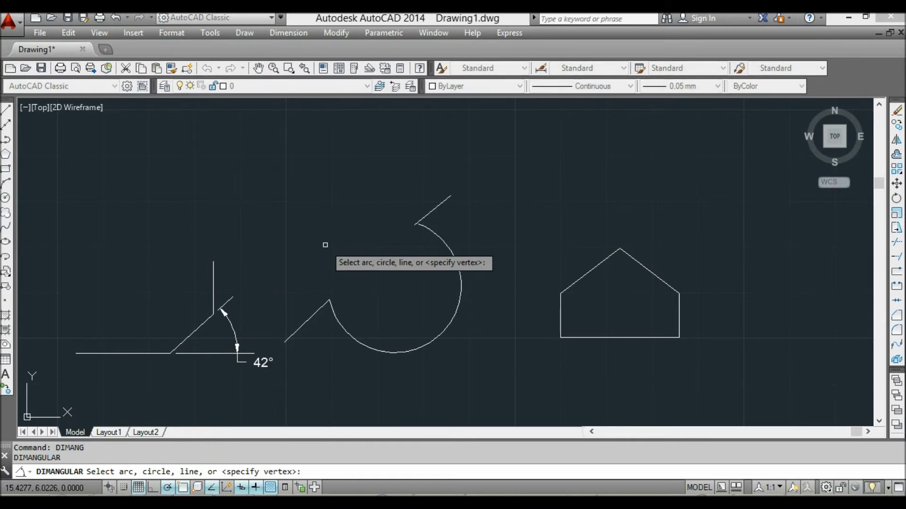
pyautogui.click(319, 310)
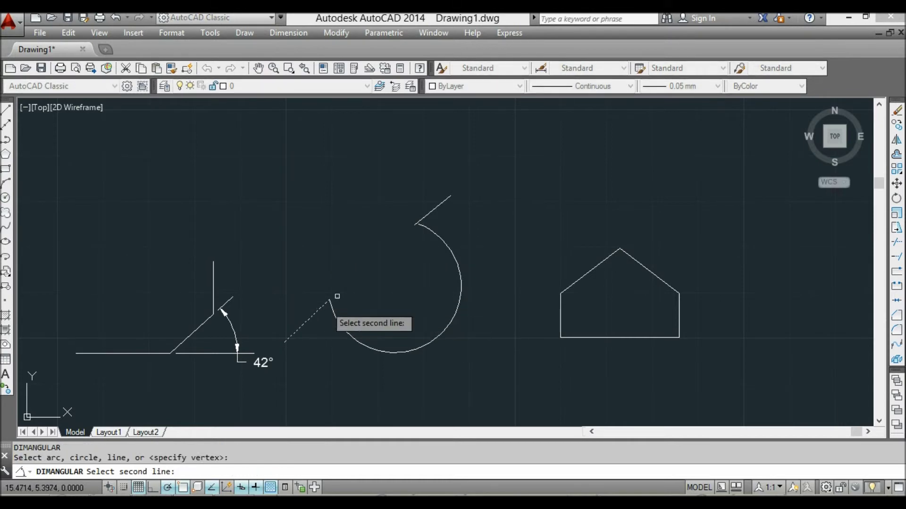
pyautogui.click(425, 217)
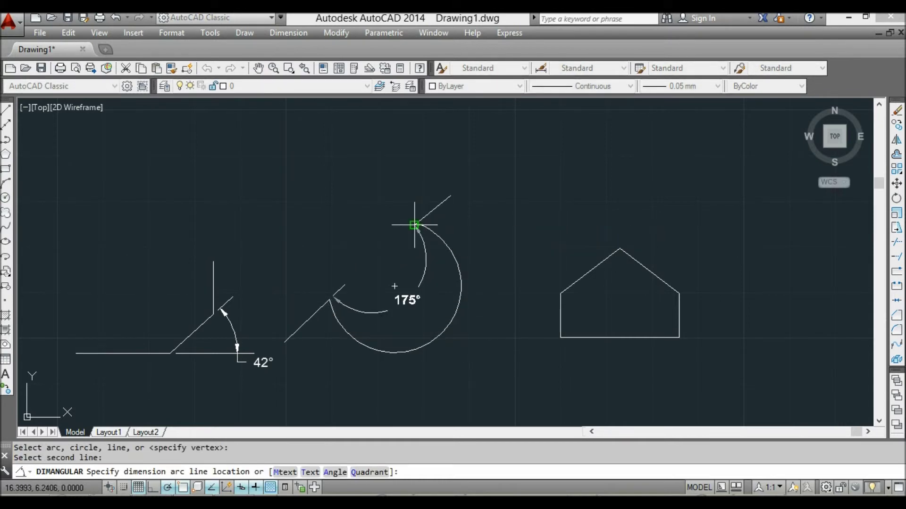
pyautogui.click(409, 234)
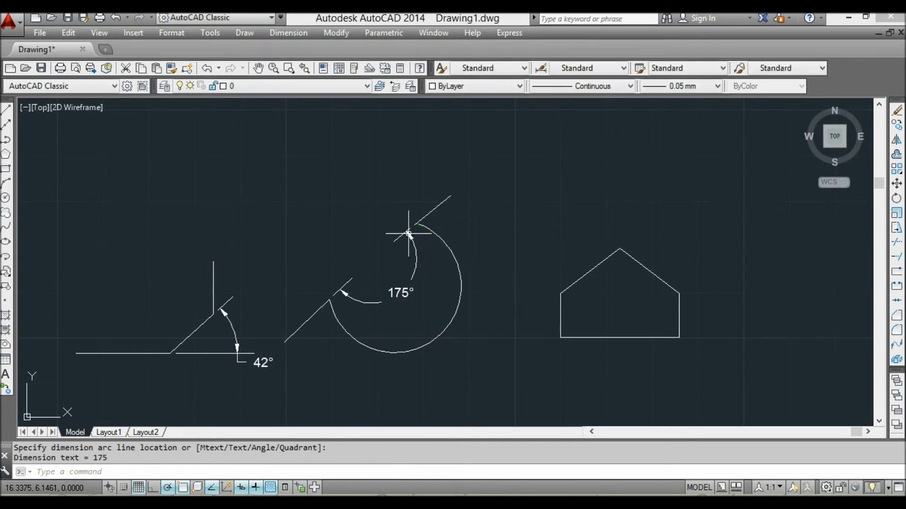
# Step: Add an angular dimension between the two sloped roof lines of the house shape, placing it inside below the peak
pyautogui.write('dimang')
pyautogui.press('Return')
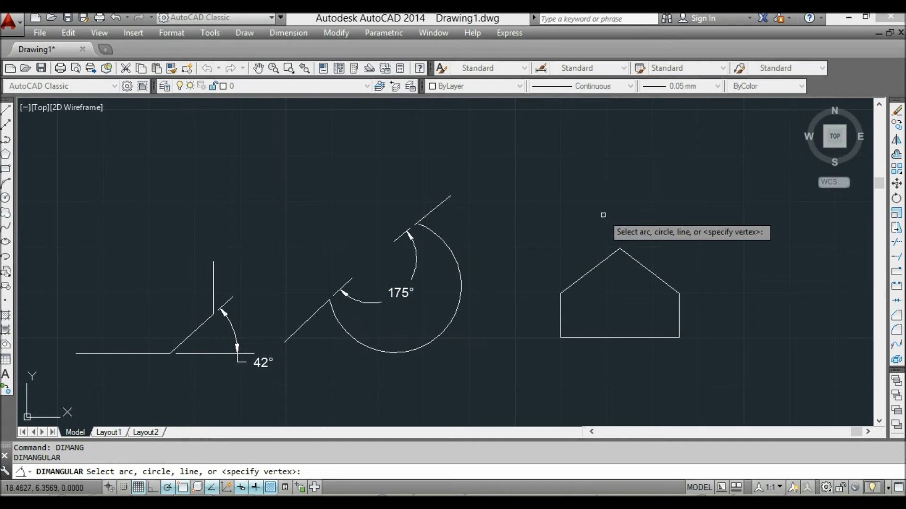
pyautogui.click(595, 267)
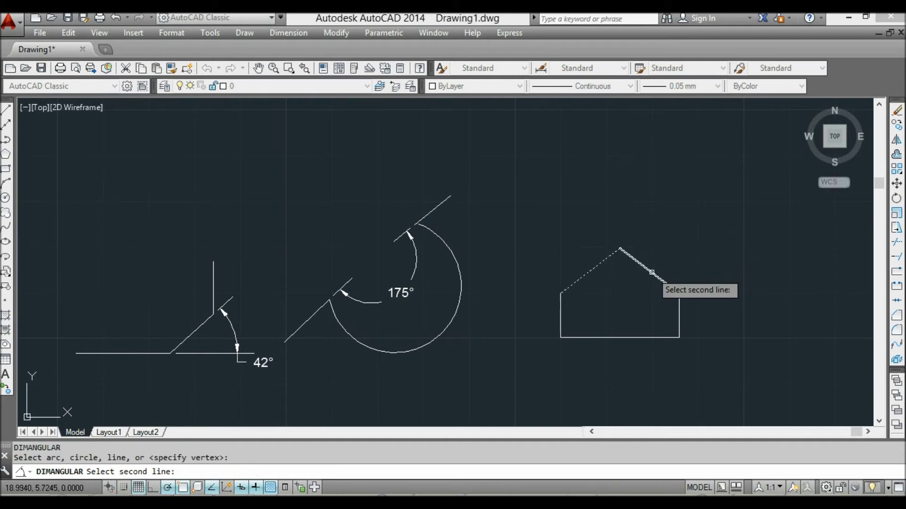
pyautogui.click(651, 272)
pyautogui.click(637, 301)
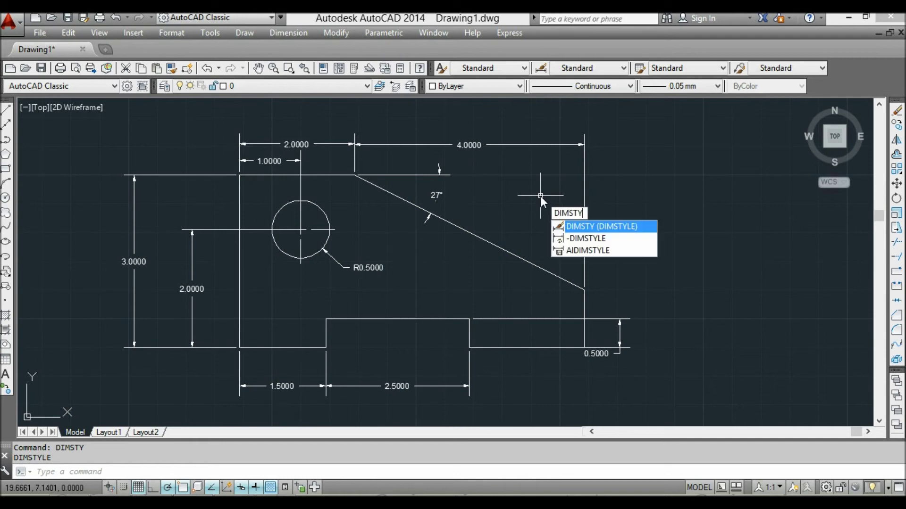
# Step: Set the Standard dimension style's linear primary units precision to 0.00 and apply it to the drawing
pyautogui.press('Return')
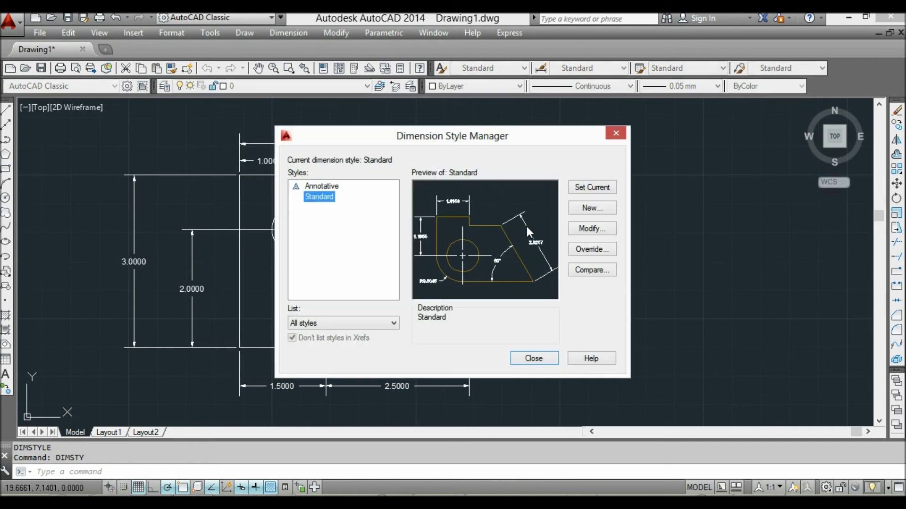
pyautogui.click(602, 232)
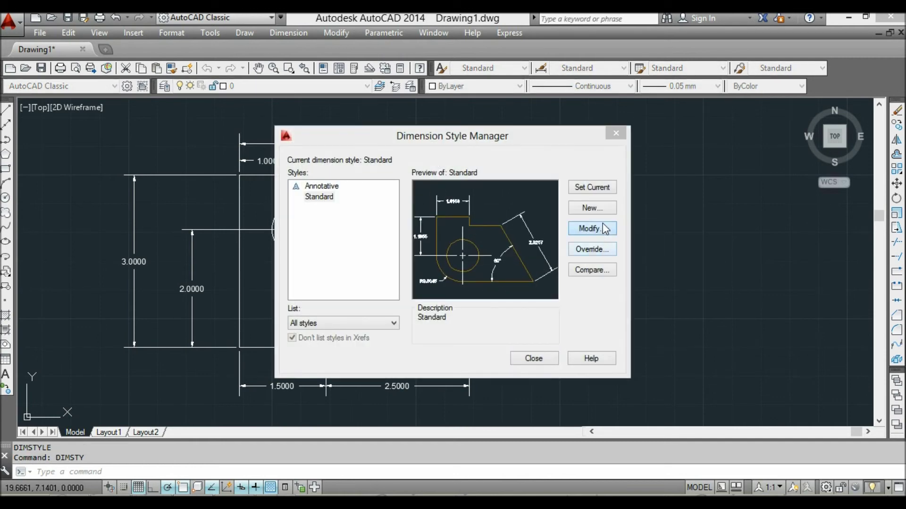
pyautogui.click(448, 111)
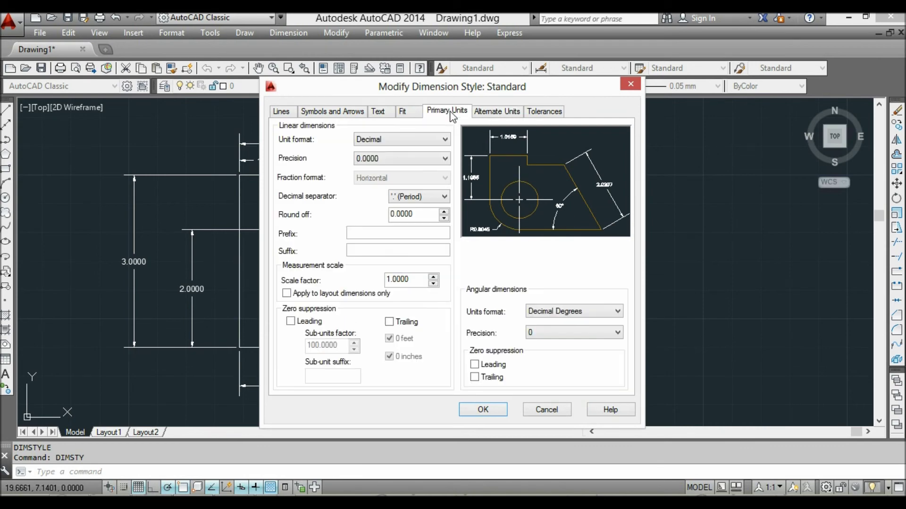
pyautogui.click(423, 159)
pyautogui.click(406, 188)
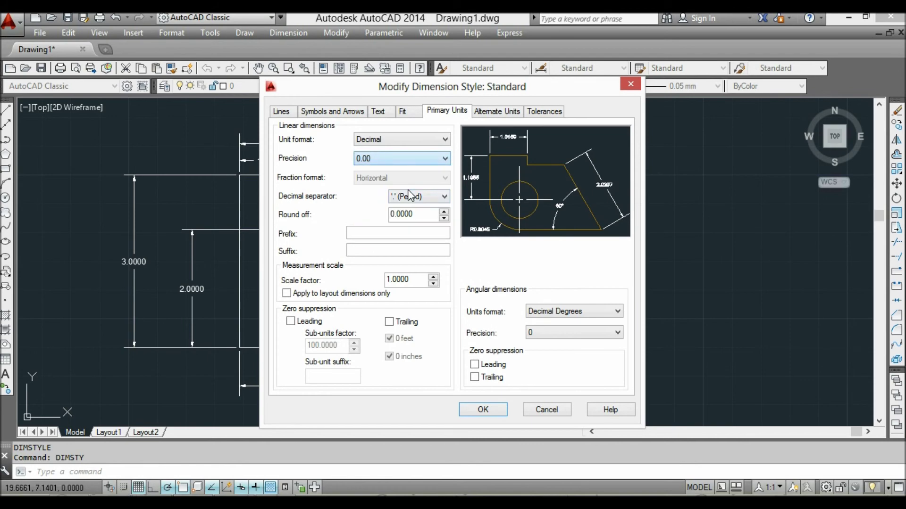
pyautogui.click(497, 409)
pyautogui.click(533, 359)
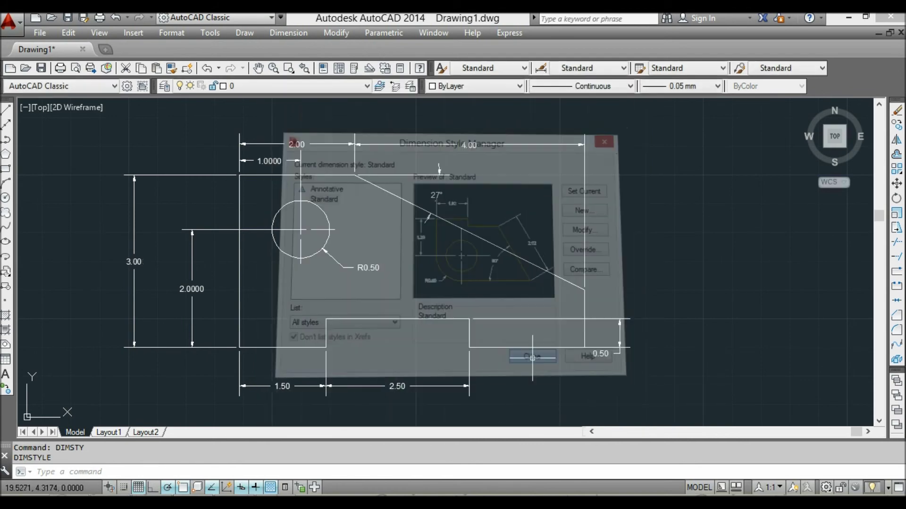